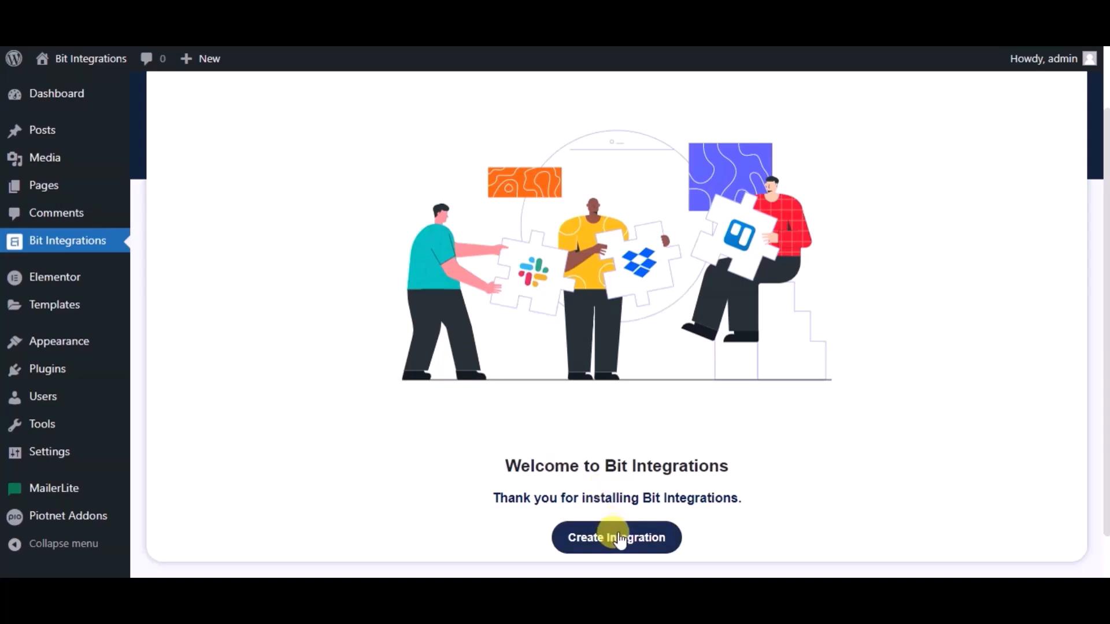
- Create an integration with PiotnetAddonForm as the trigger, using the Simple Contact Form, and continue to the action selection
click(615, 537)
text(pio)
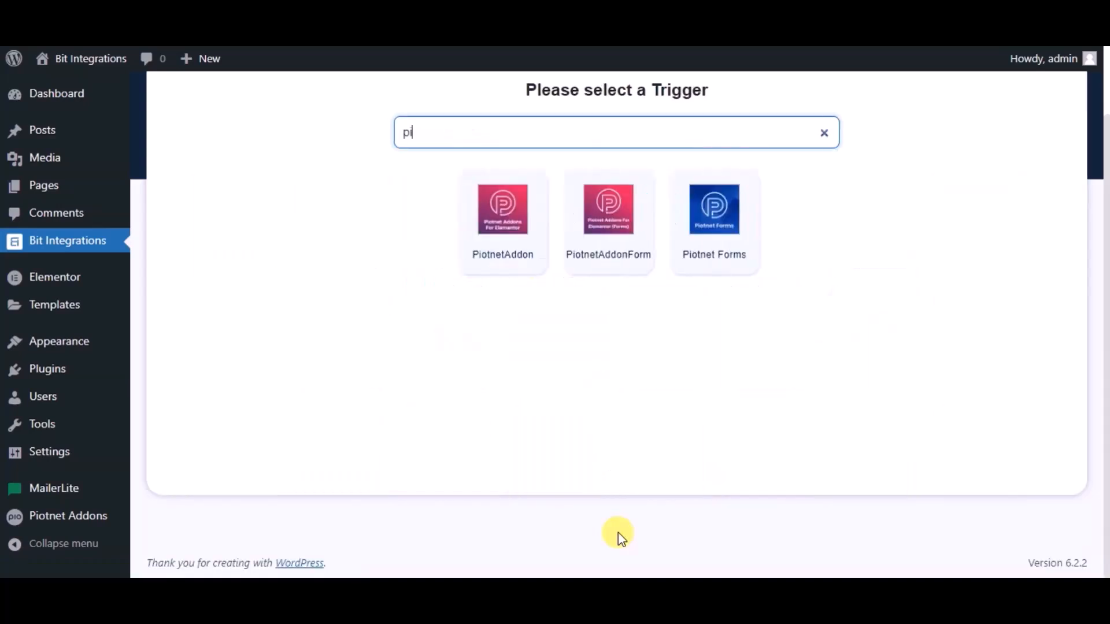
click(602, 228)
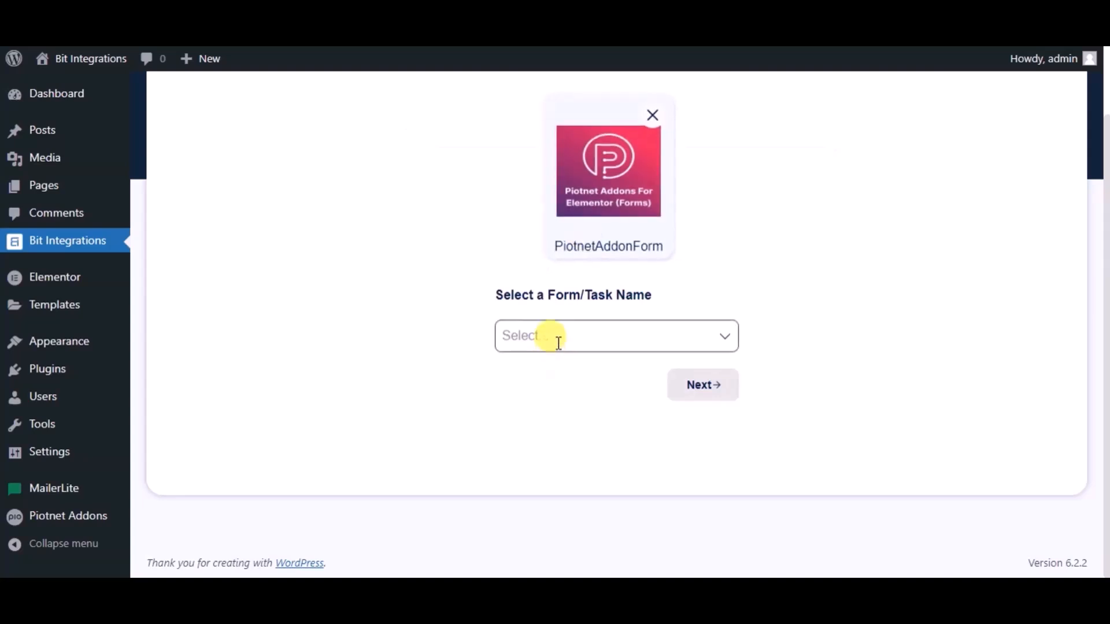
click(559, 342)
click(565, 368)
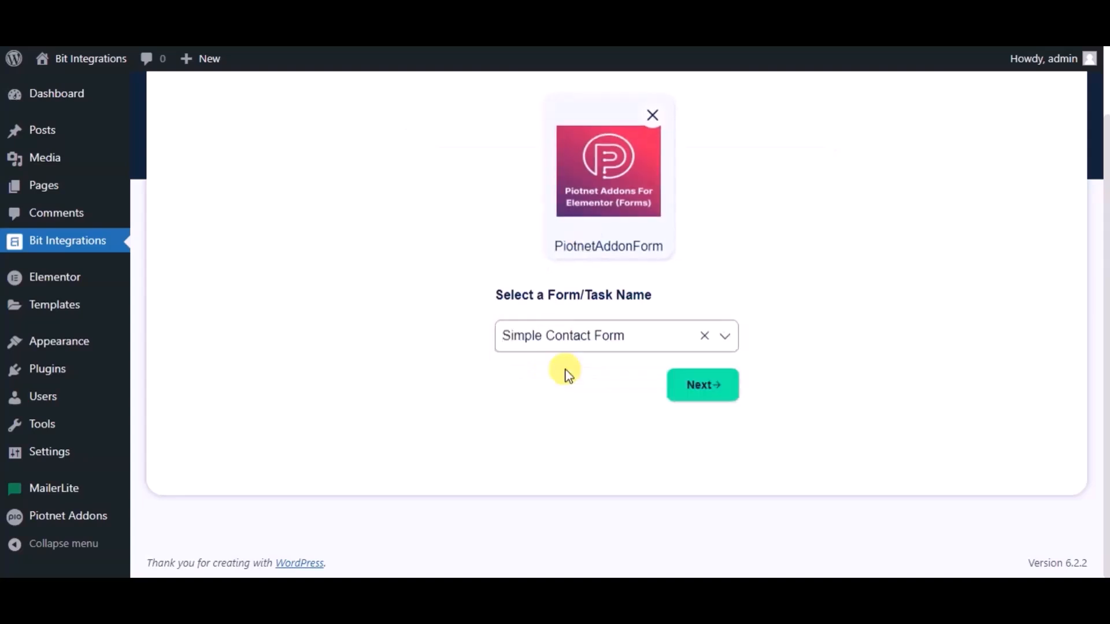
click(687, 389)
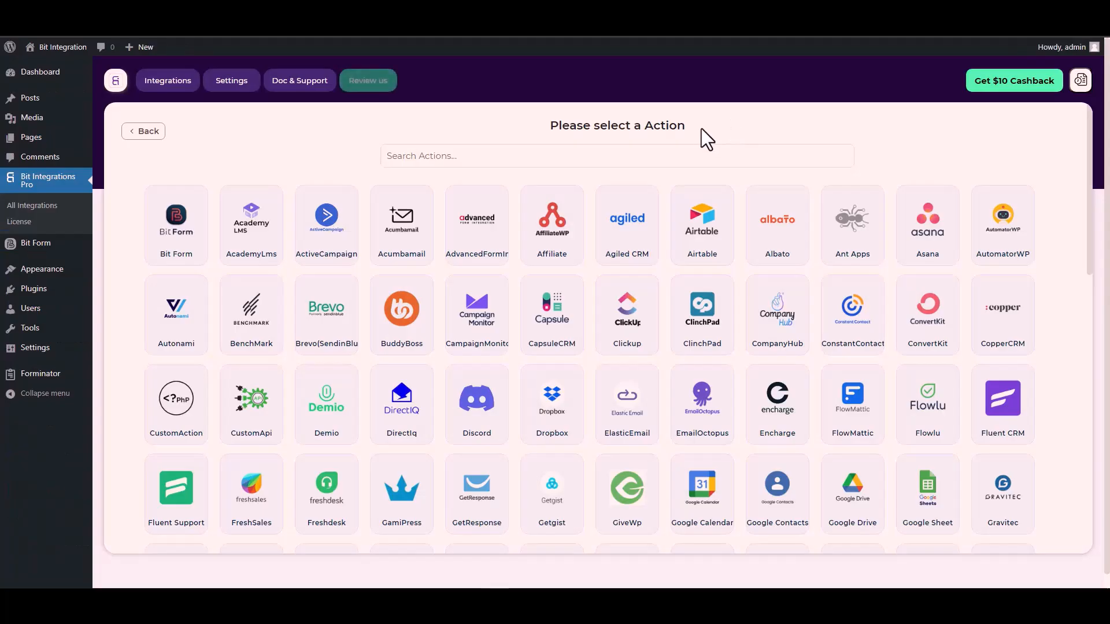
- Search the actions for "cus" and choose CustomApi as the integration's action
click(677, 155)
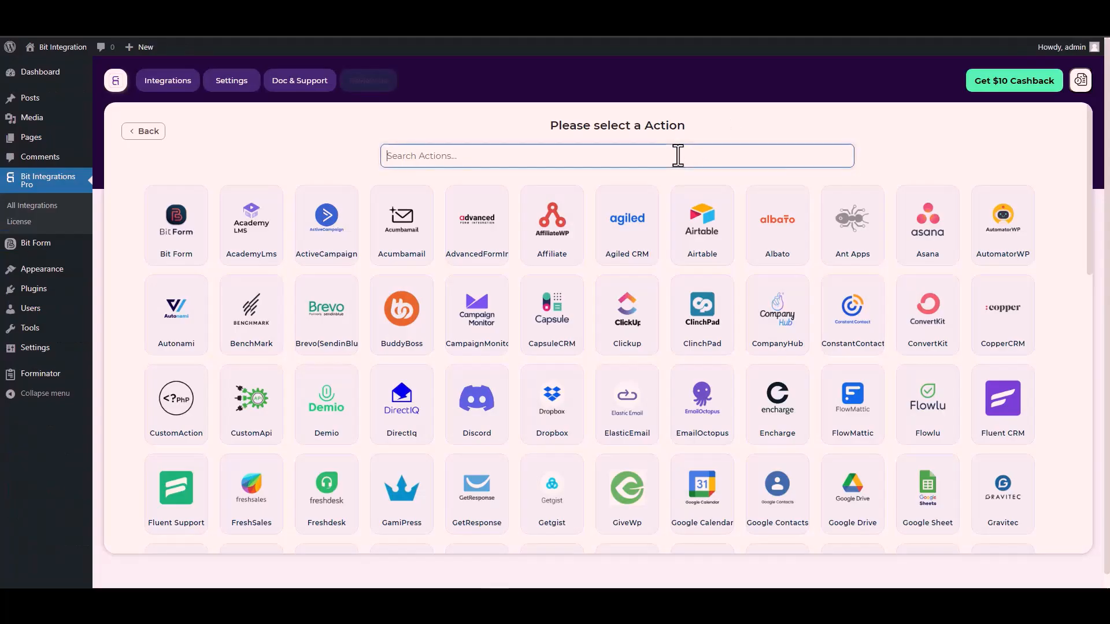
text(cus)
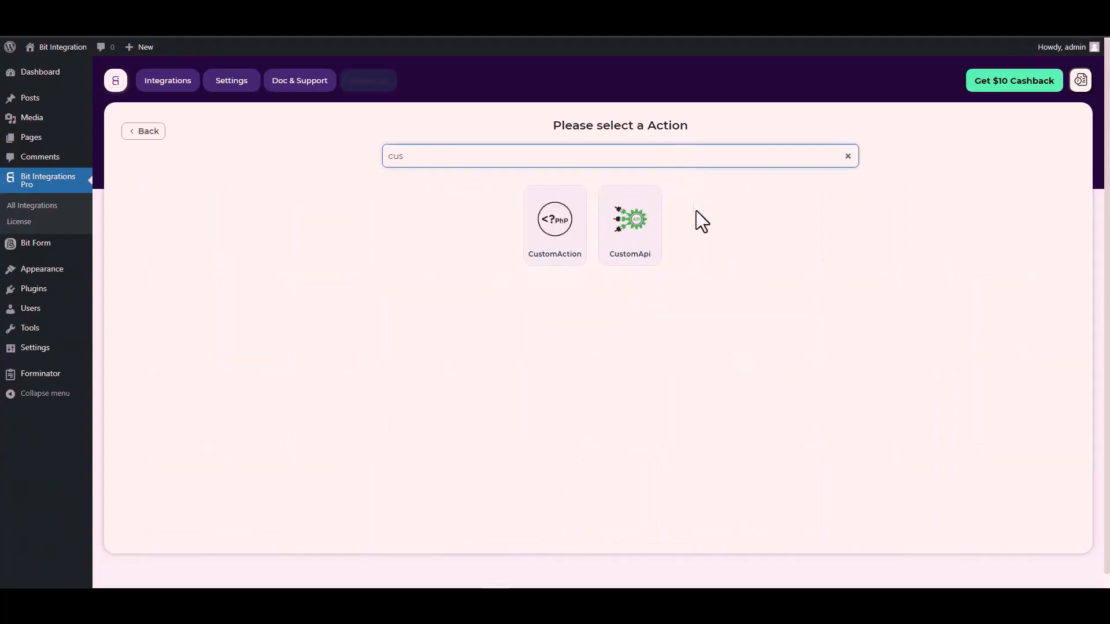
click(634, 242)
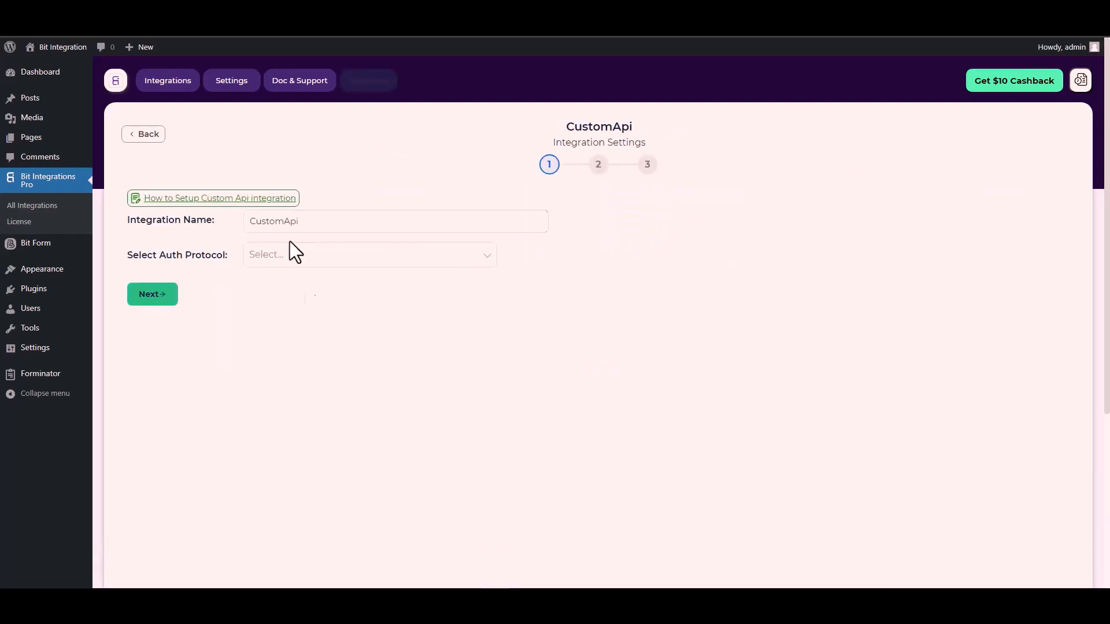
- Set the auth protocol to API Key and fill in the key name Bitform-Api-Key copied from the Bit Form documentation
click(286, 260)
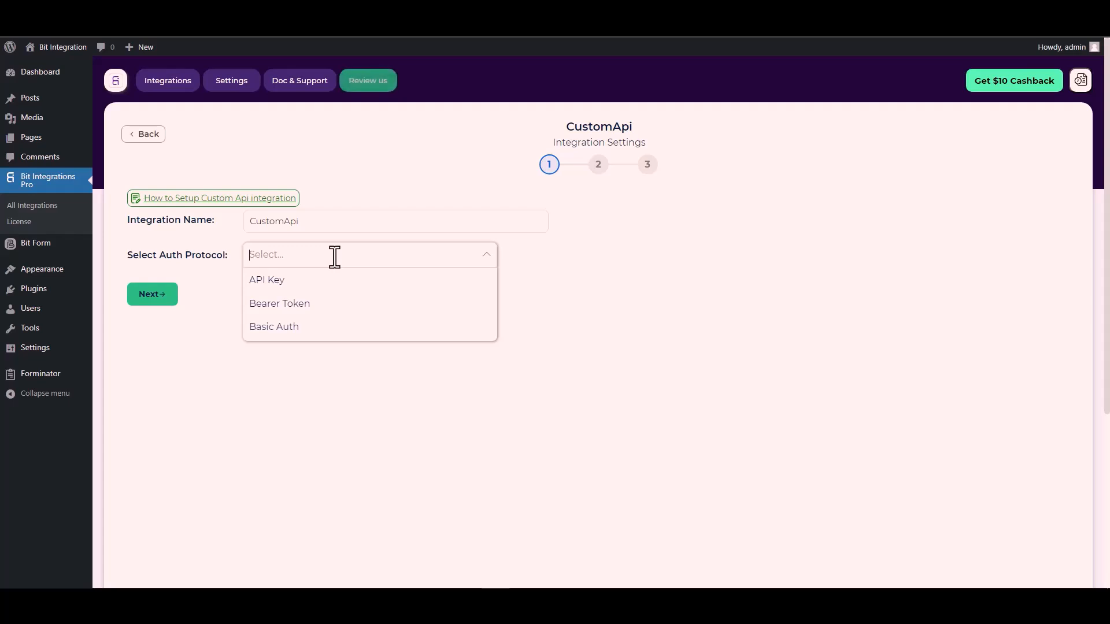
click(287, 282)
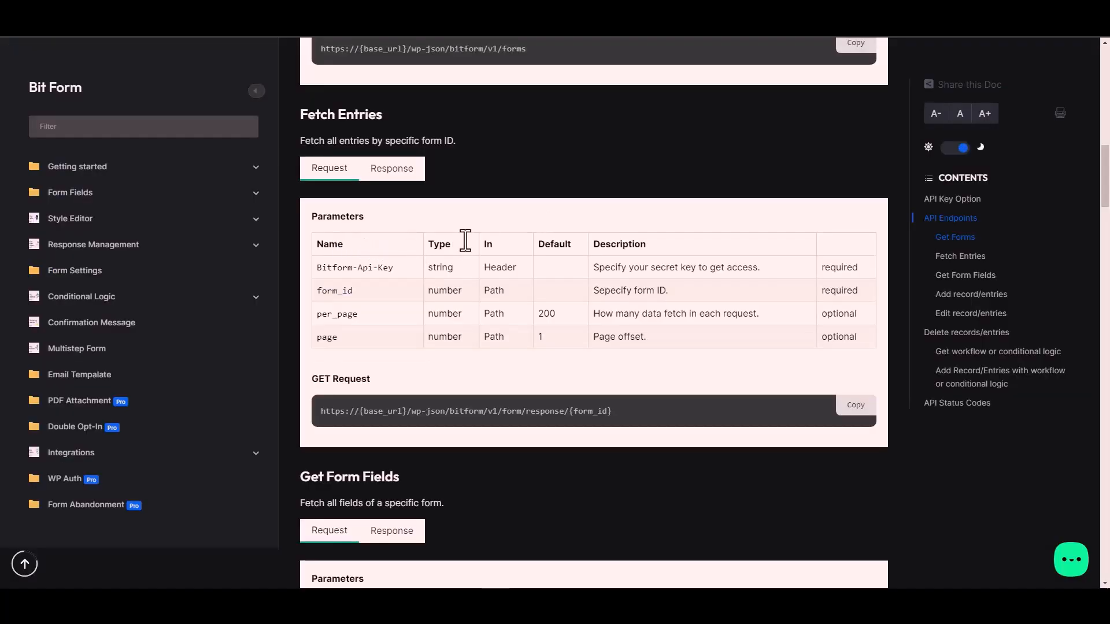
triple_click(375, 268)
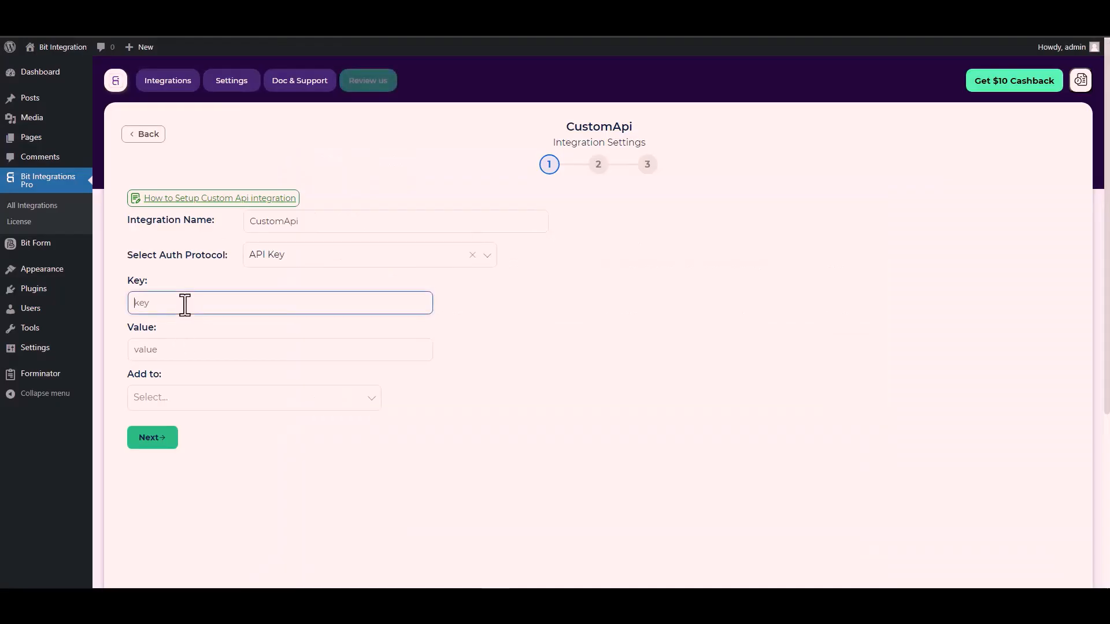
key(ctrl+v)
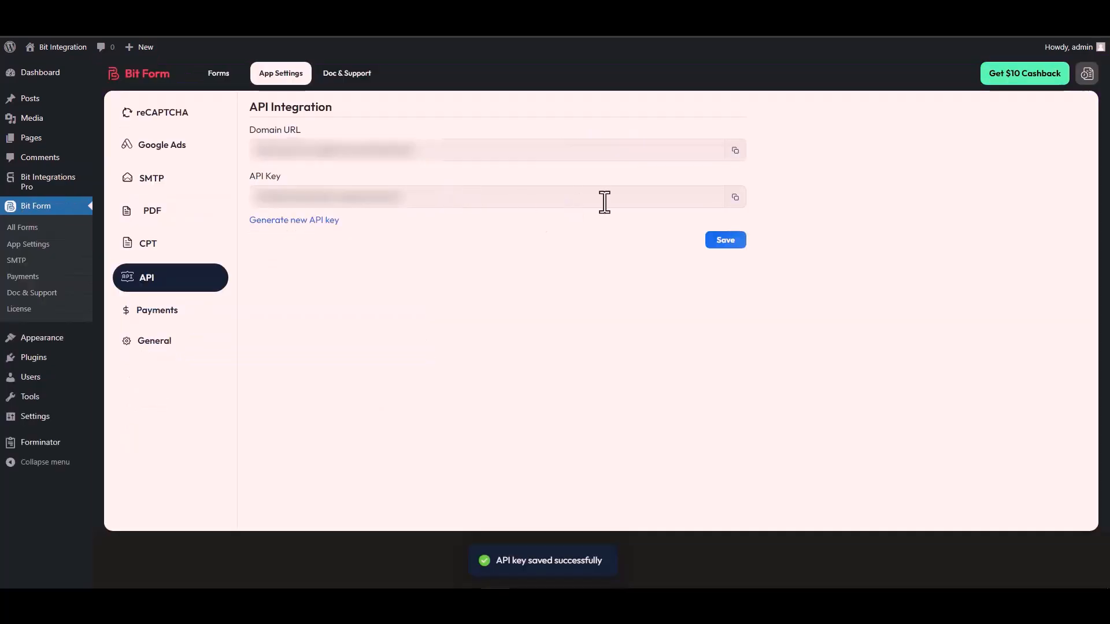
- Copy the API key from Bit Form's API settings and paste it as the value in the CustomApi authorization settings
click(735, 199)
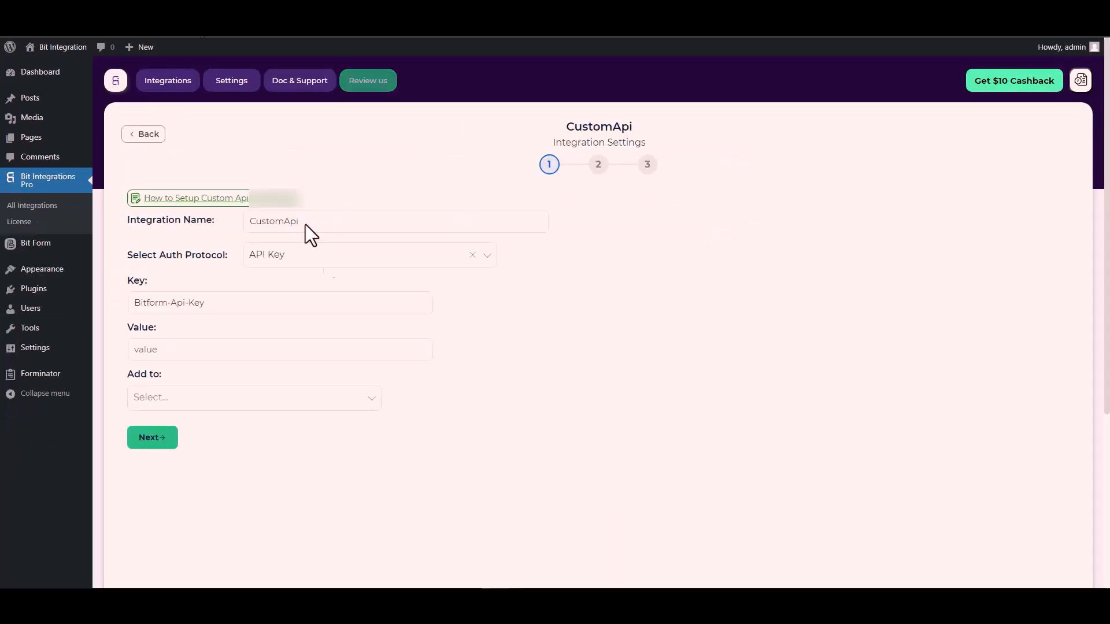
click(156, 354)
key(ctrl+v)
- Check where the API key belongs in the Bit Form documentation, add it to Header, and continue to the request settings
click(174, 398)
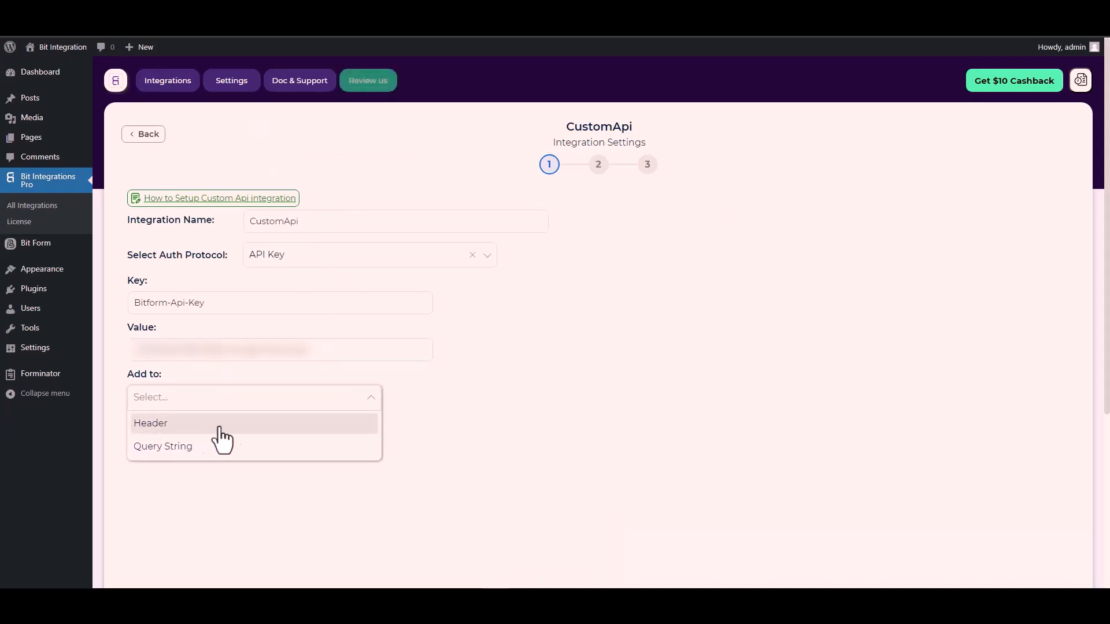
click(532, 408)
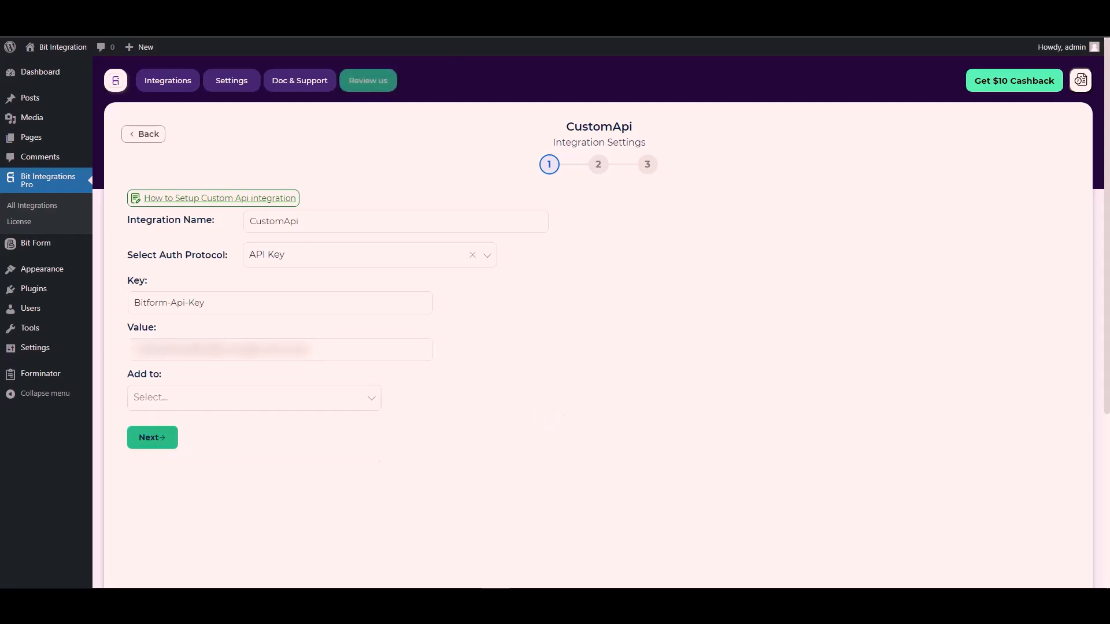
click(369, 12)
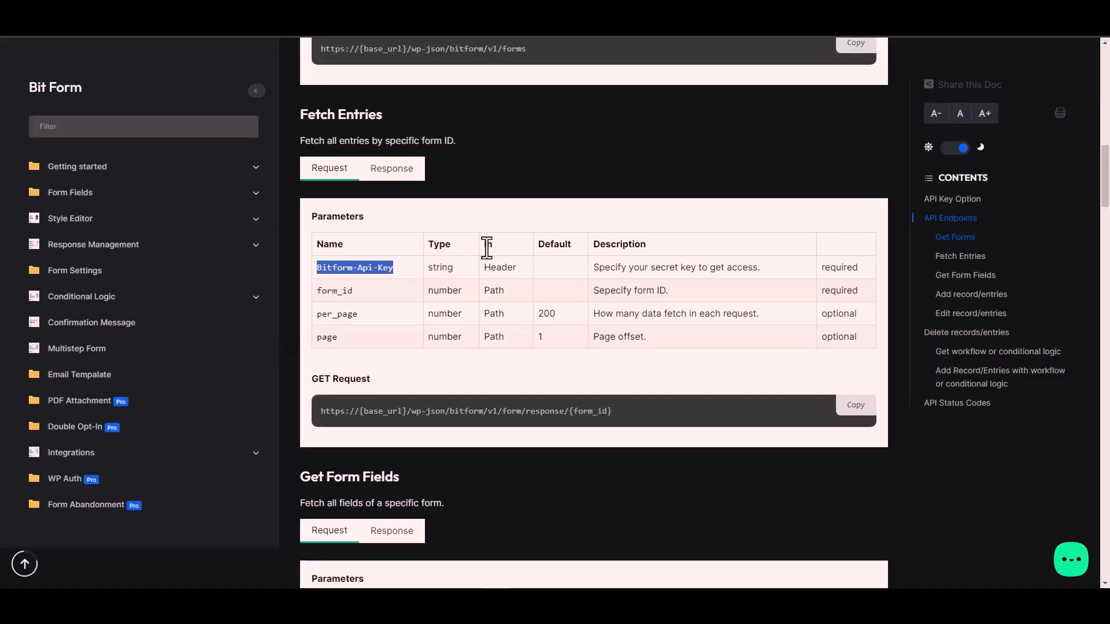
click(507, 269)
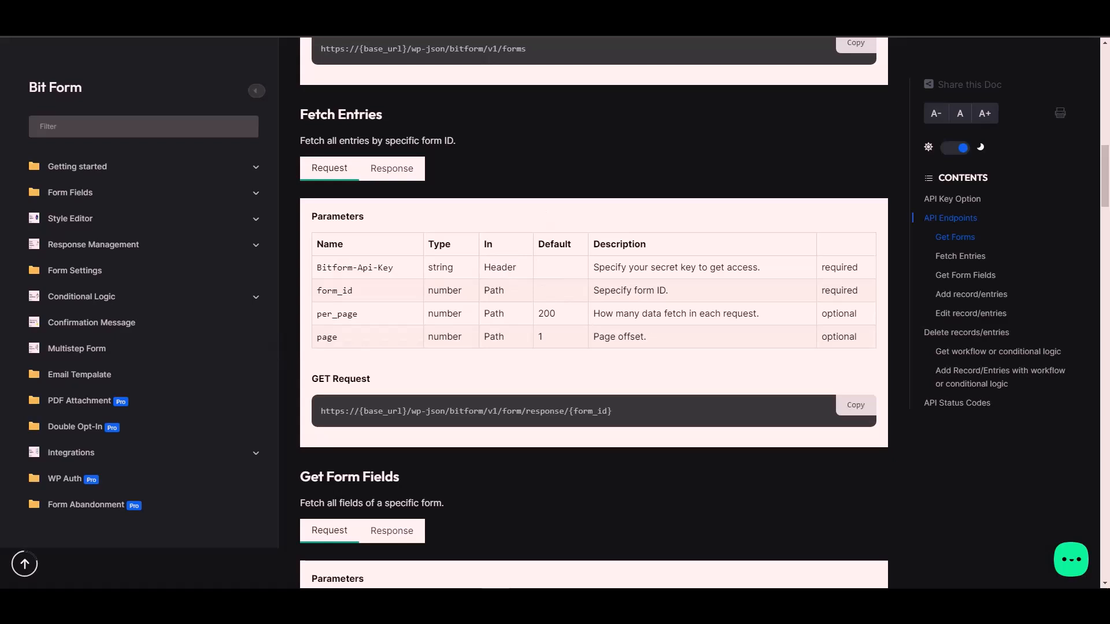
click(278, 12)
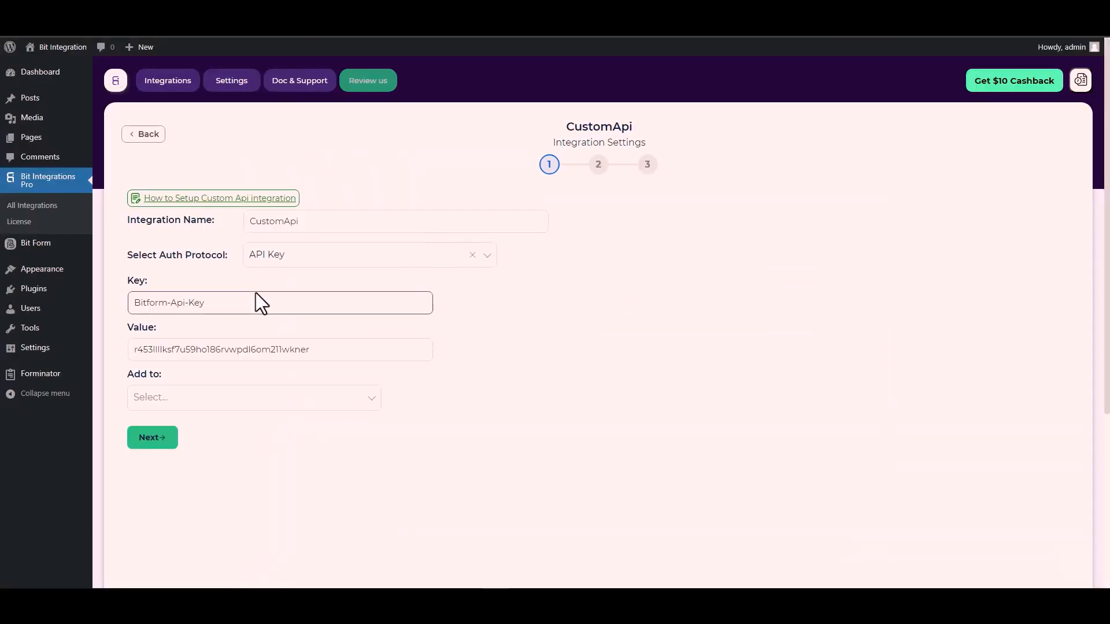
click(289, 400)
click(169, 425)
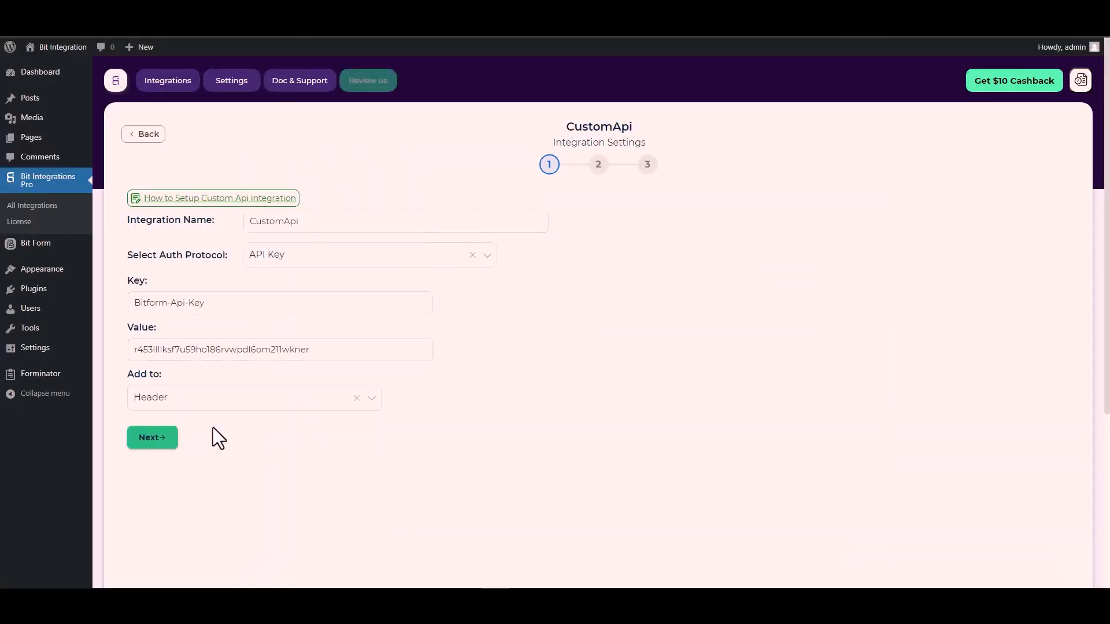
click(167, 440)
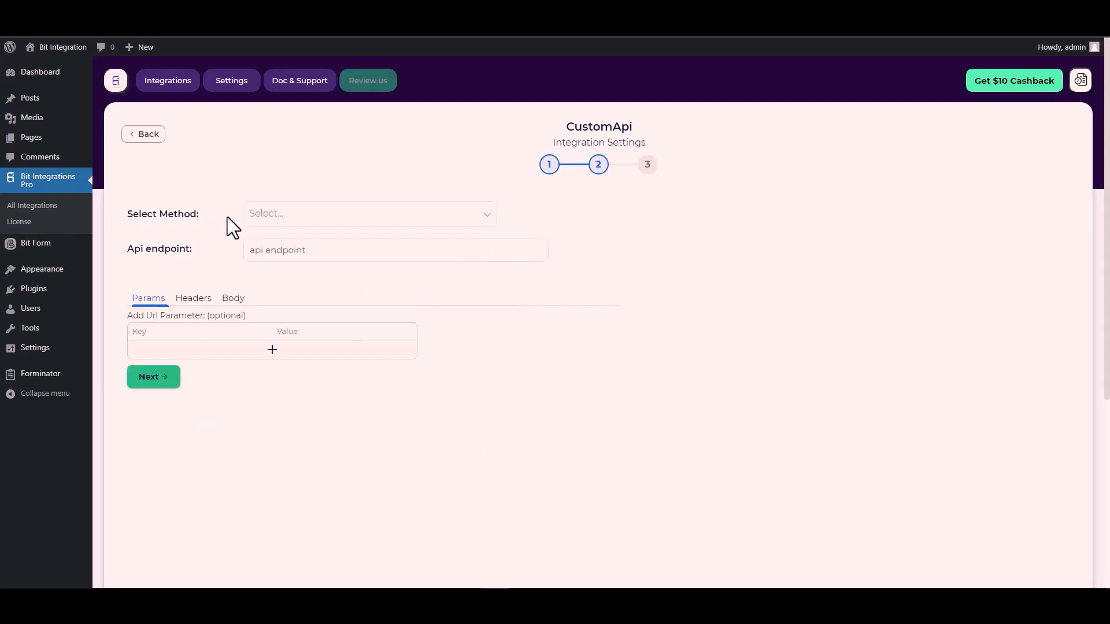
click(288, 216)
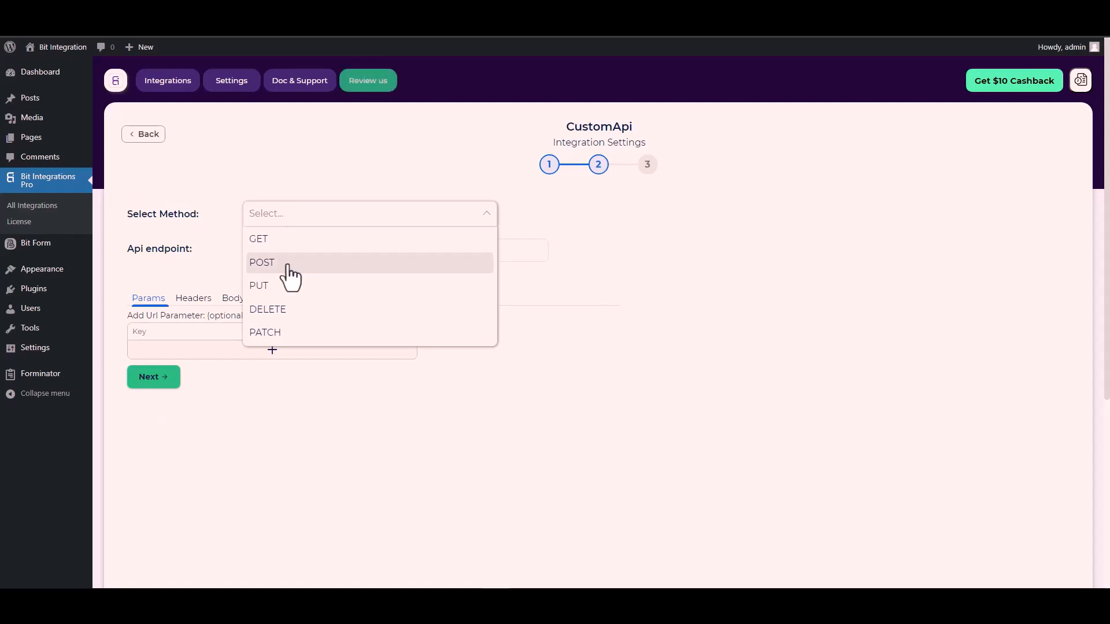
click(287, 265)
scroll(191, 247, down, 1)
click(270, 197)
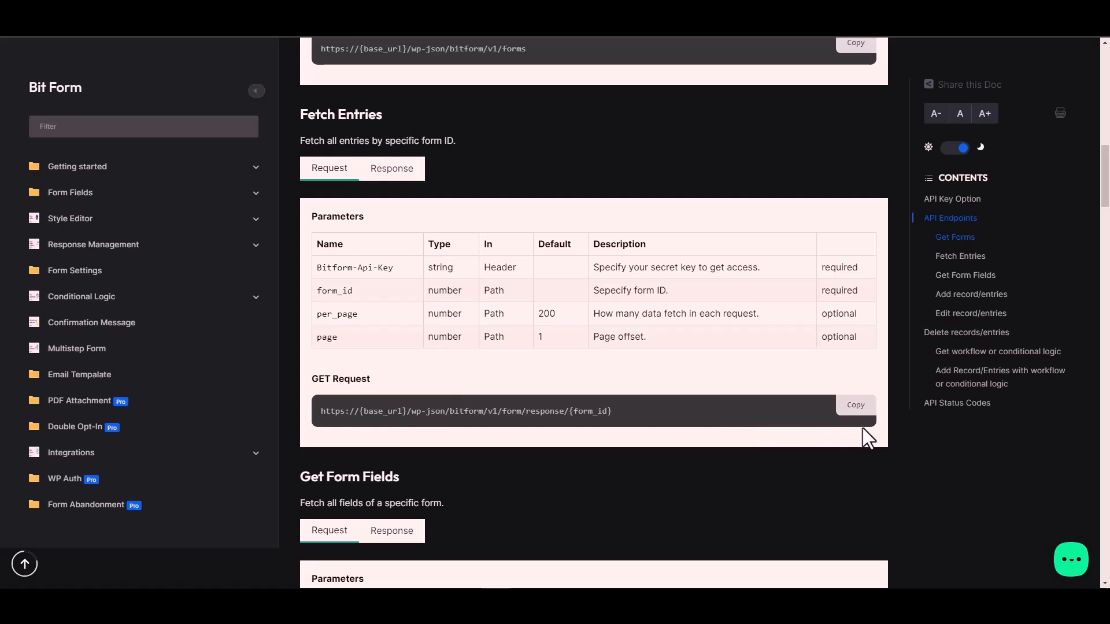
click(861, 410)
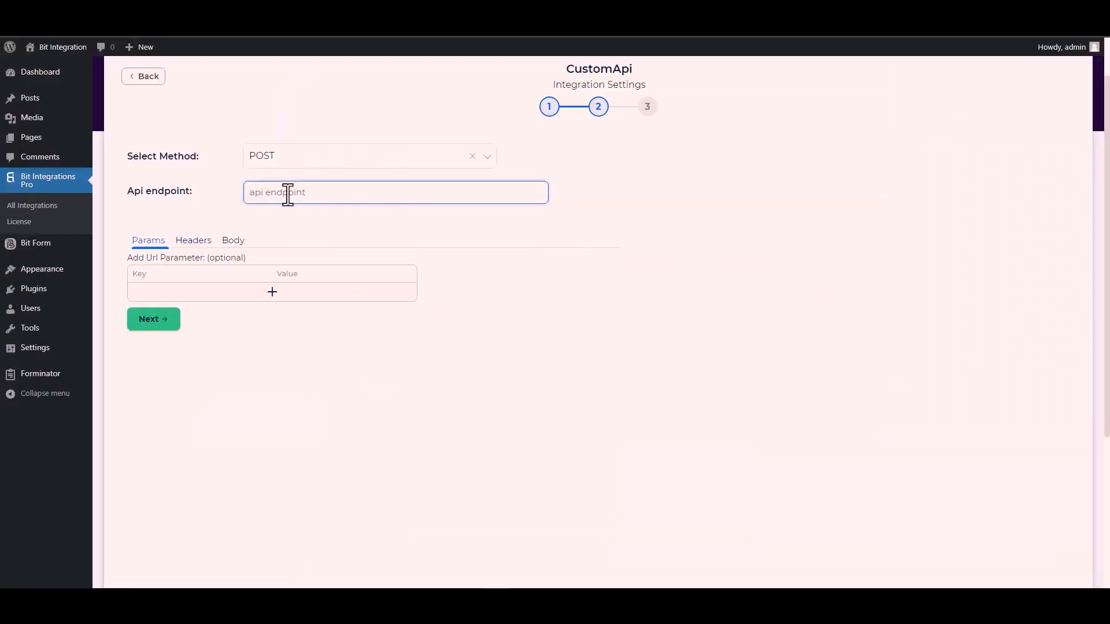
key(ctrl+v)
- Replace the {form_id} placeholder in the API endpoint with the ID 1 from the Contact Form's shortcode in Bit Form
drag(513, 195, 476, 193)
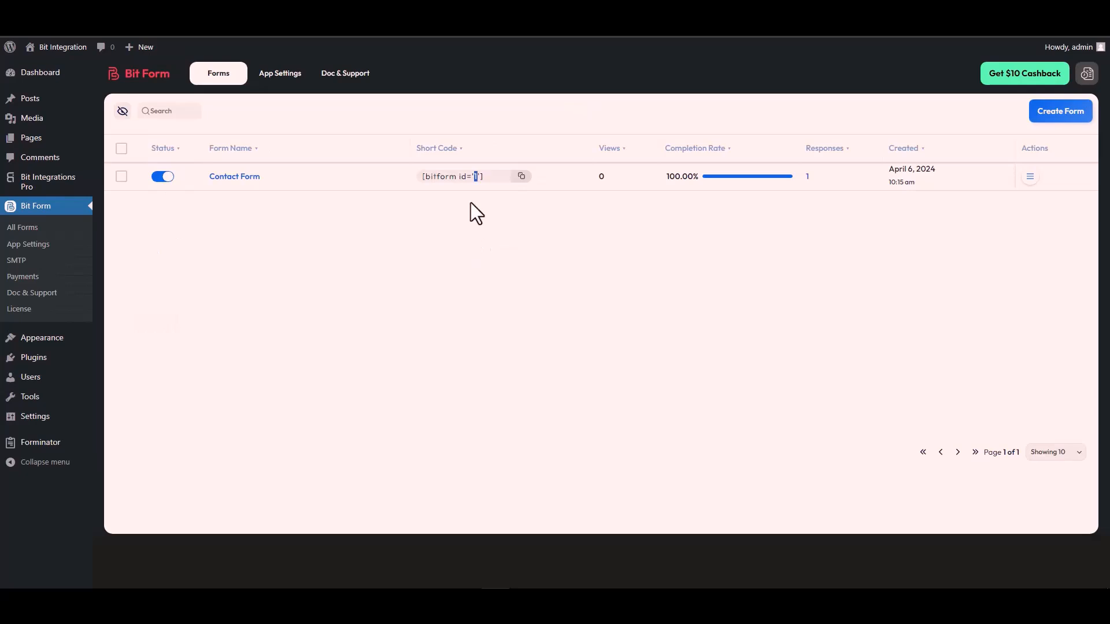
double_click(476, 176)
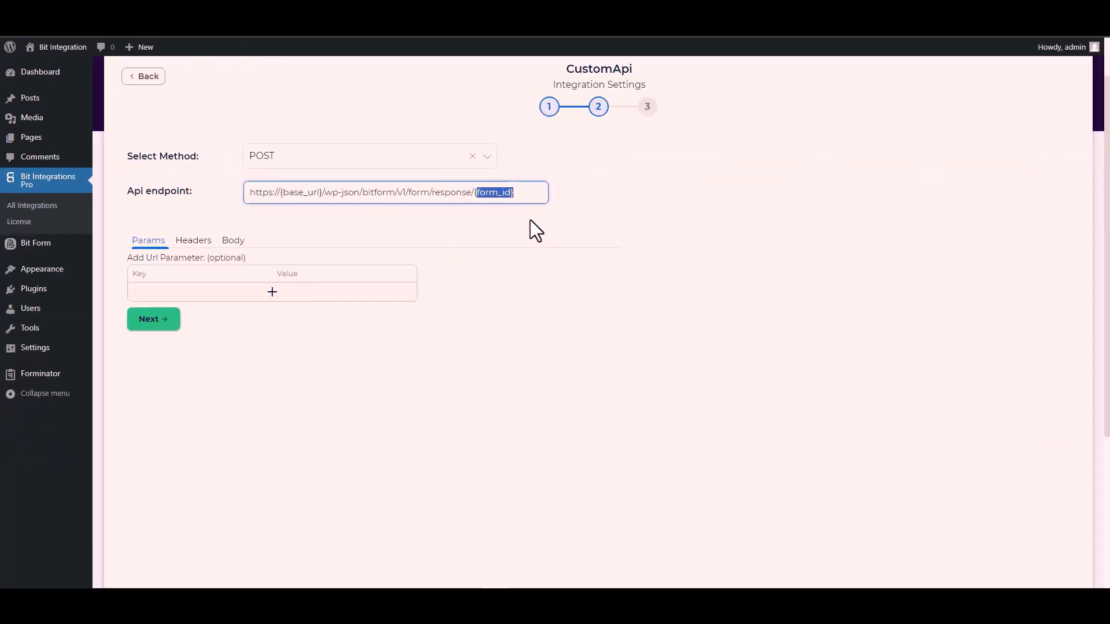
key(ctrl+v)
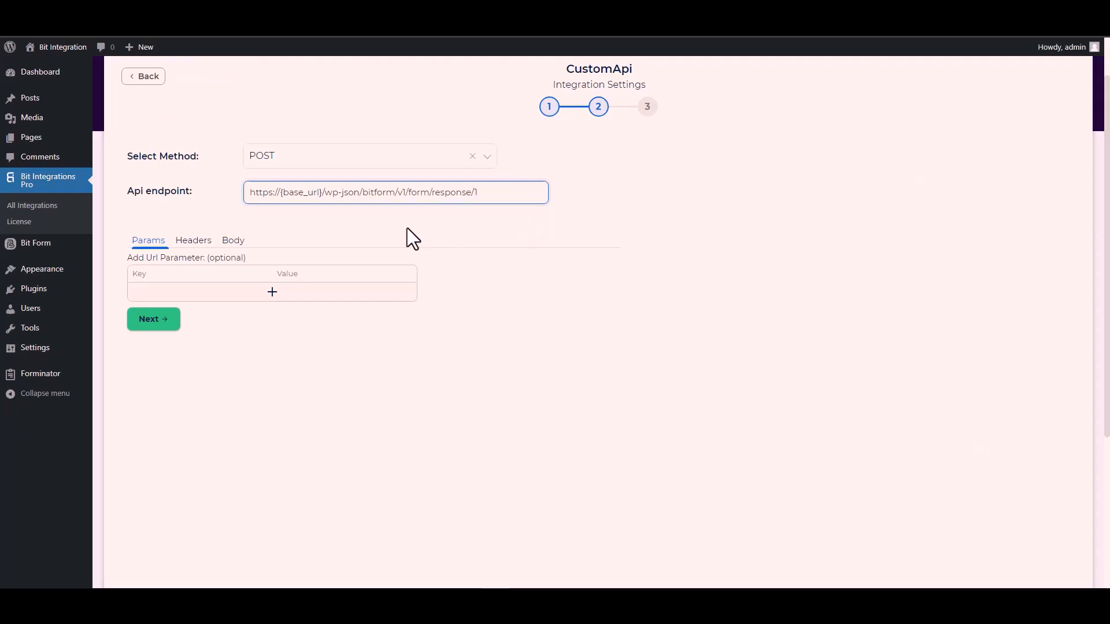
drag(322, 191, 280, 192)
key(ctrl+Tab)
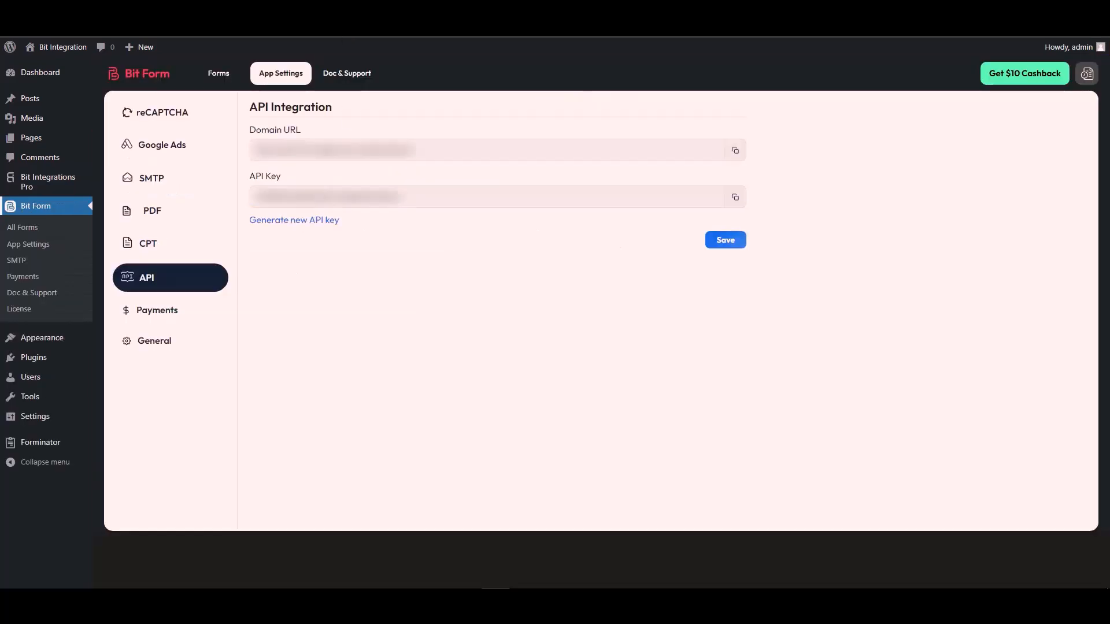
triple_click(311, 152)
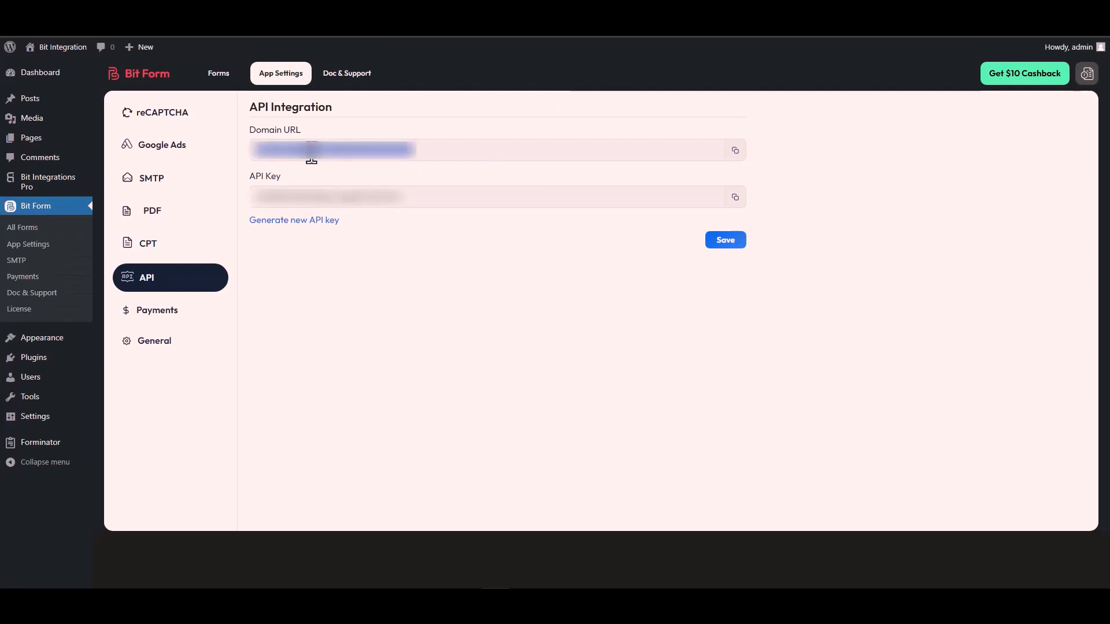
click(736, 150)
key(ctrl+Tab)
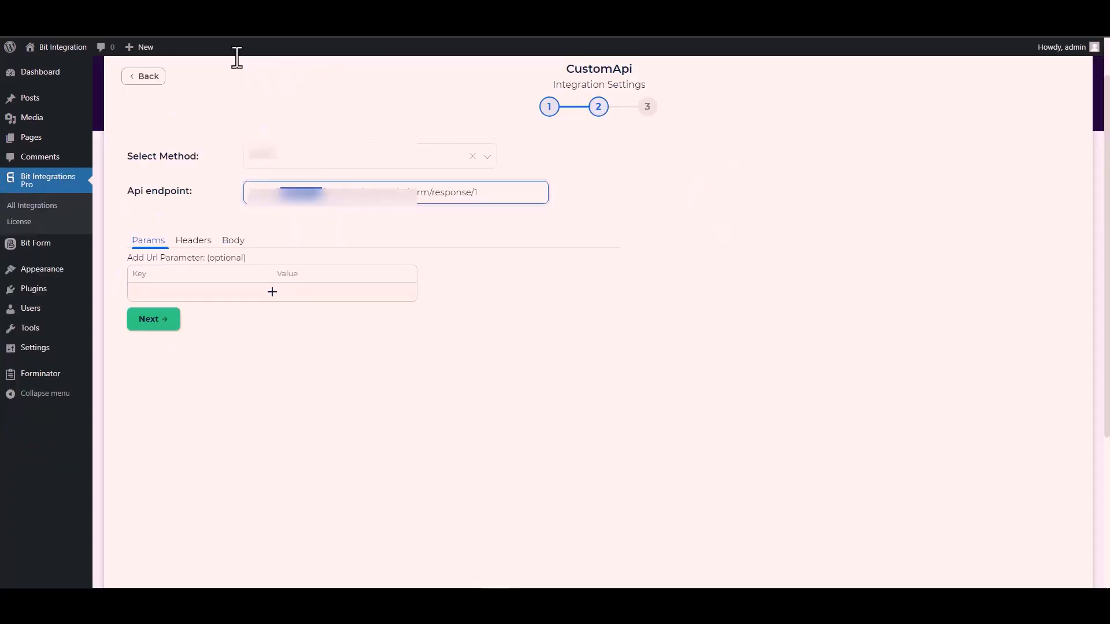
click(321, 192)
drag(323, 192, 247, 200)
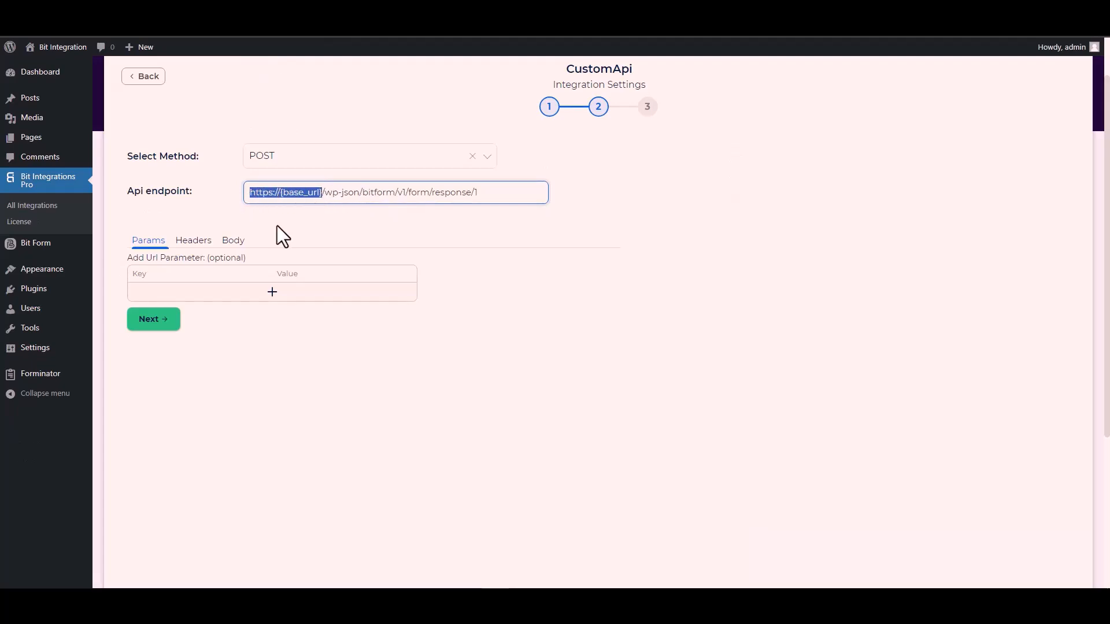
key(ctrl+v)
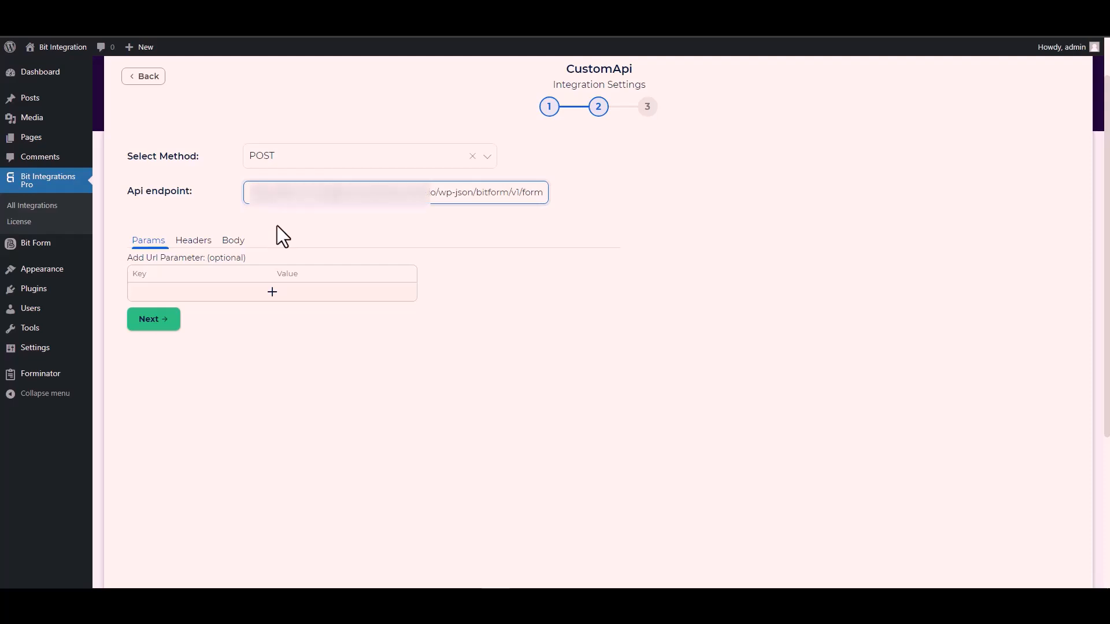
click(380, 224)
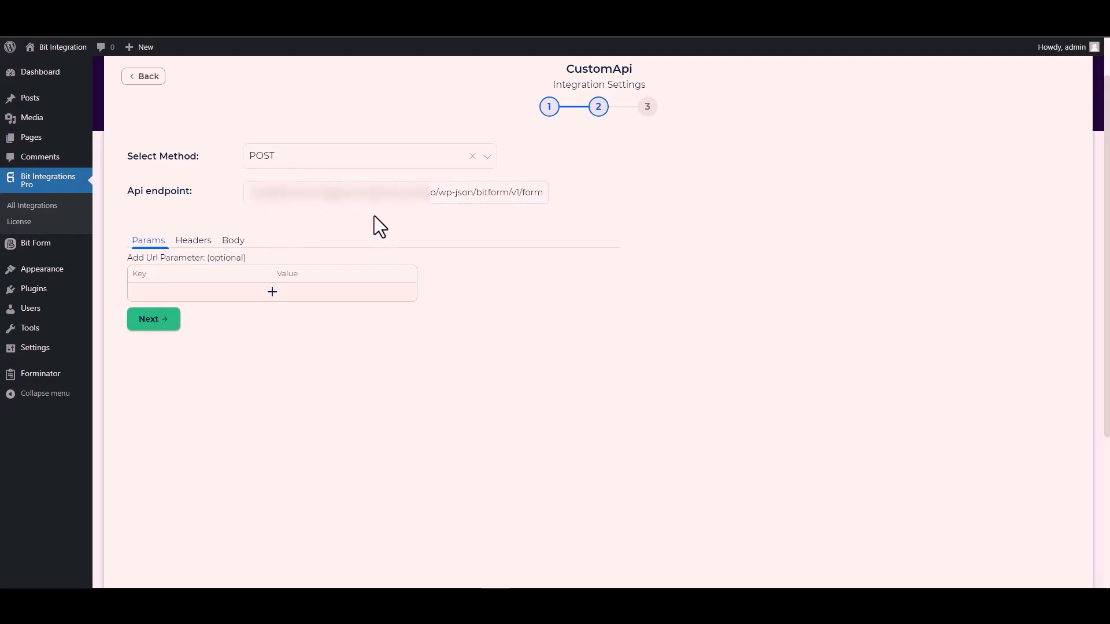
- Enable Send All Data for the request body and set the payload content type to application/x-www-form-urlencoded
click(235, 242)
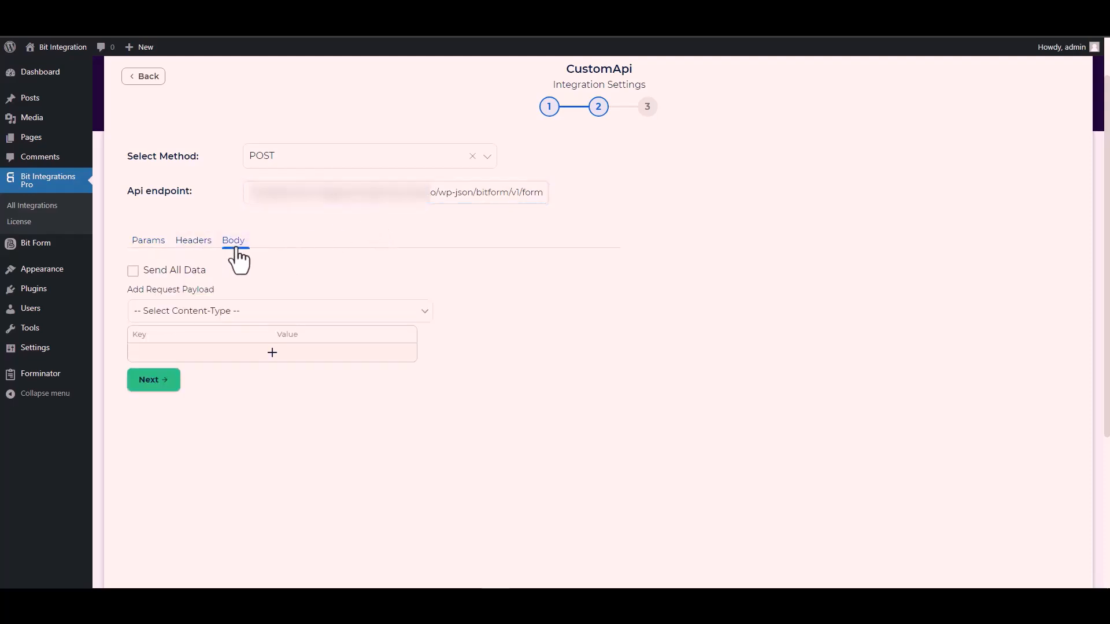
click(165, 271)
scroll(326, 265, down, 1)
scroll(327, 264, down, 2)
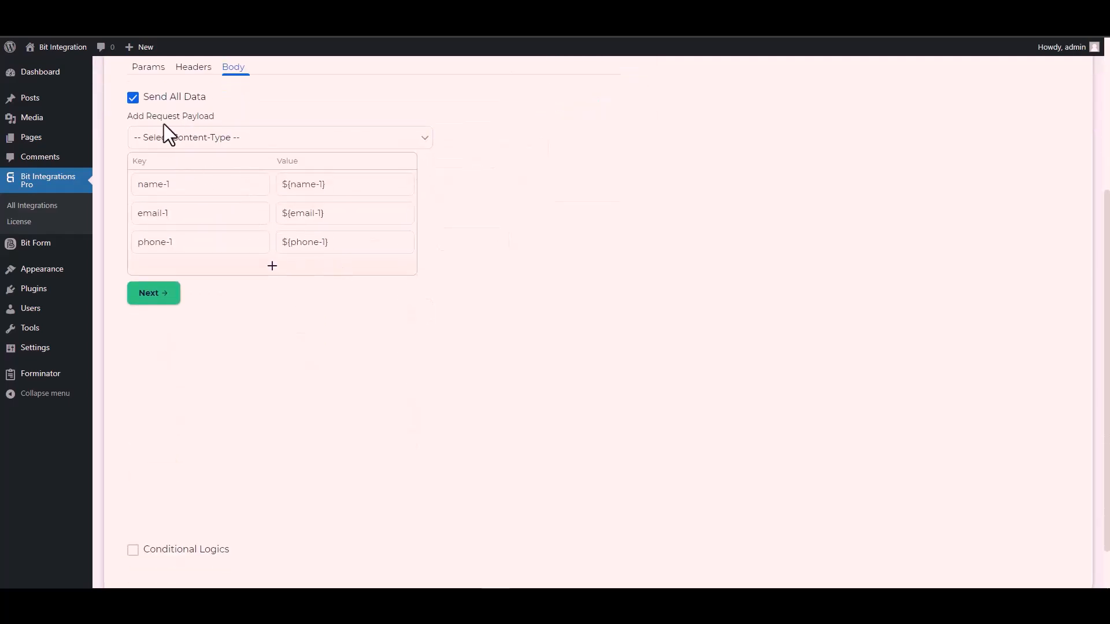
click(219, 149)
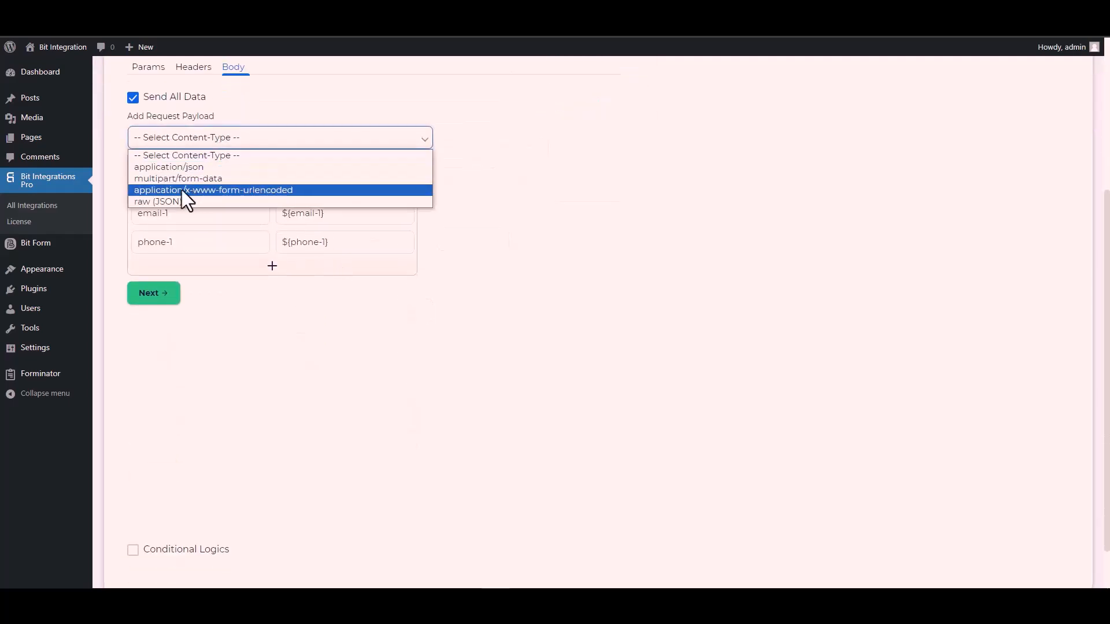
click(253, 189)
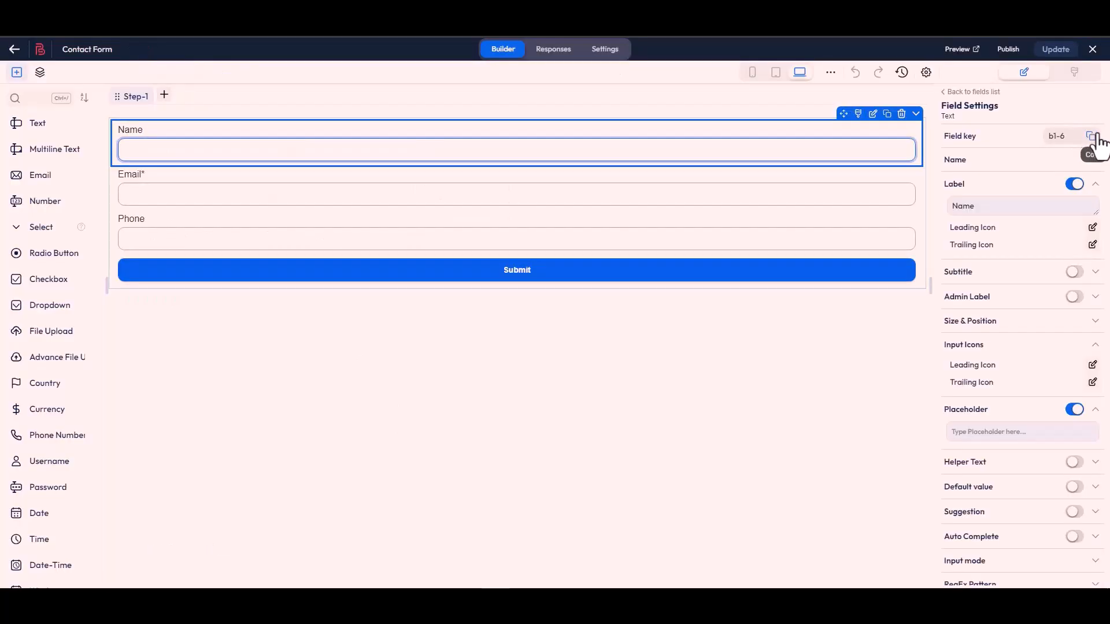
- Replace the name-1 payload key with the Name field's key b1-6, copied from the Contact Form in Bit Form
click(1092, 137)
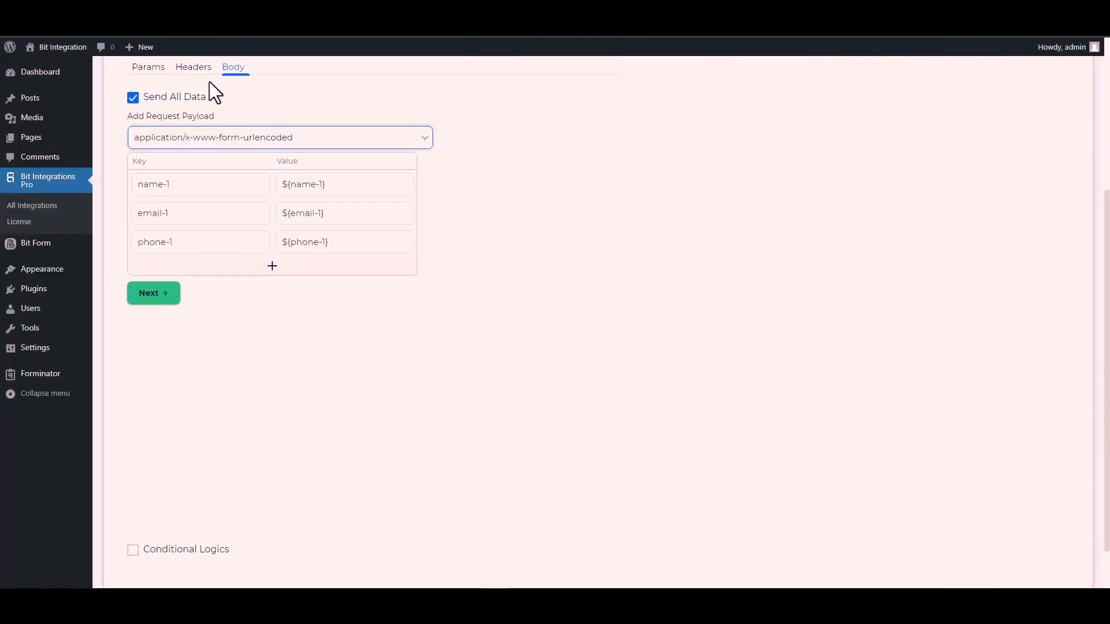
click(190, 185)
key(ctrl+a)
key(ctrl+v)
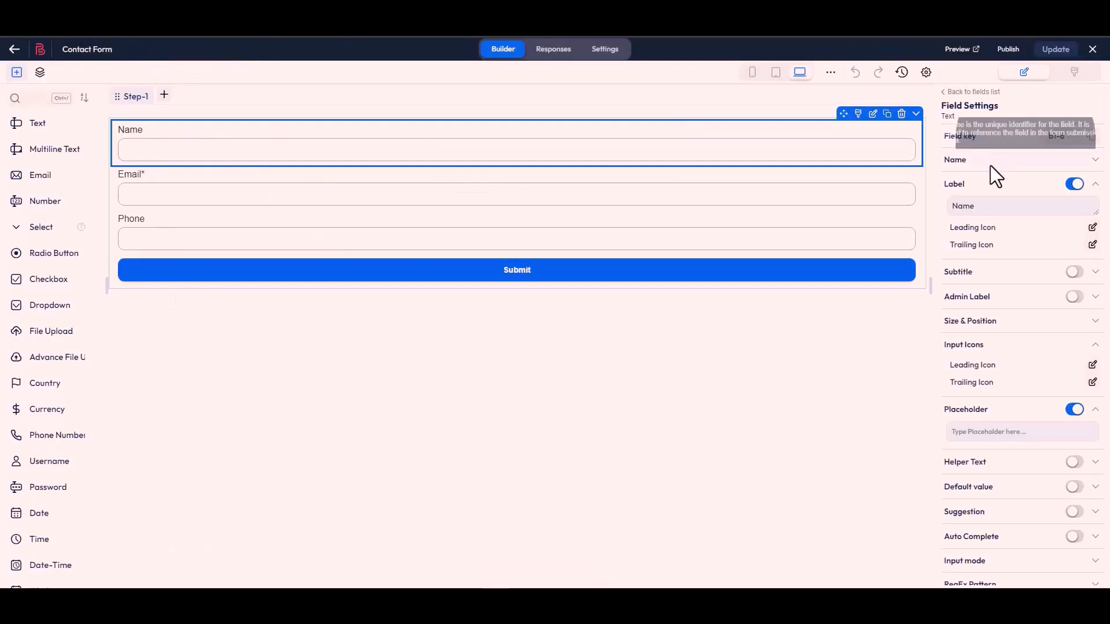
- Replace the email-1 payload key with the Email field's key b1-4, copied from the Contact Form in Bit Form
click(534, 200)
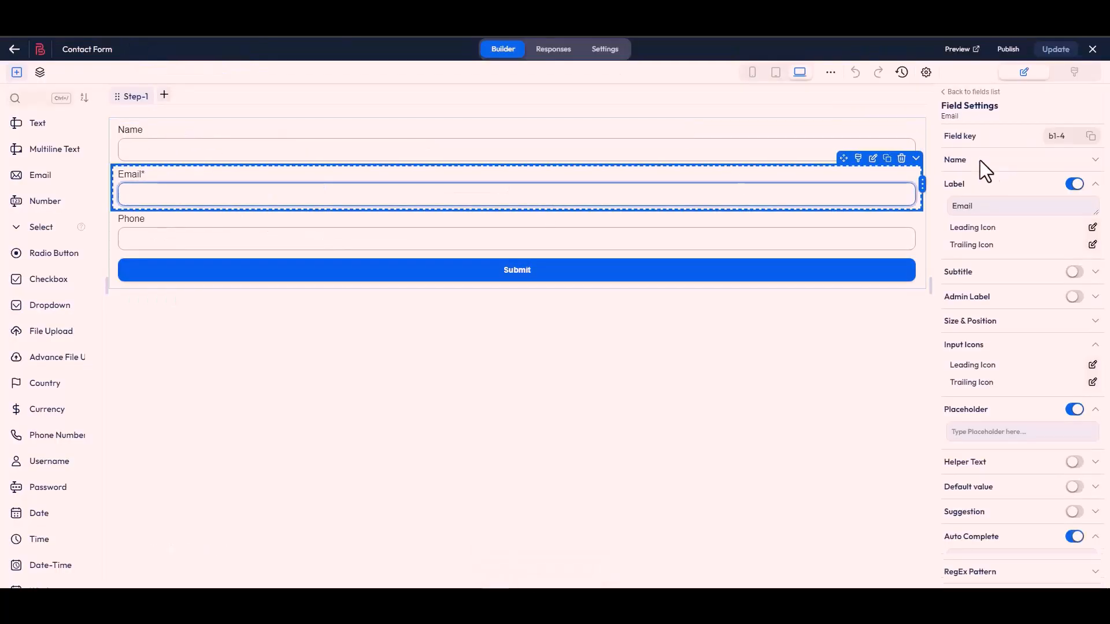
click(1091, 141)
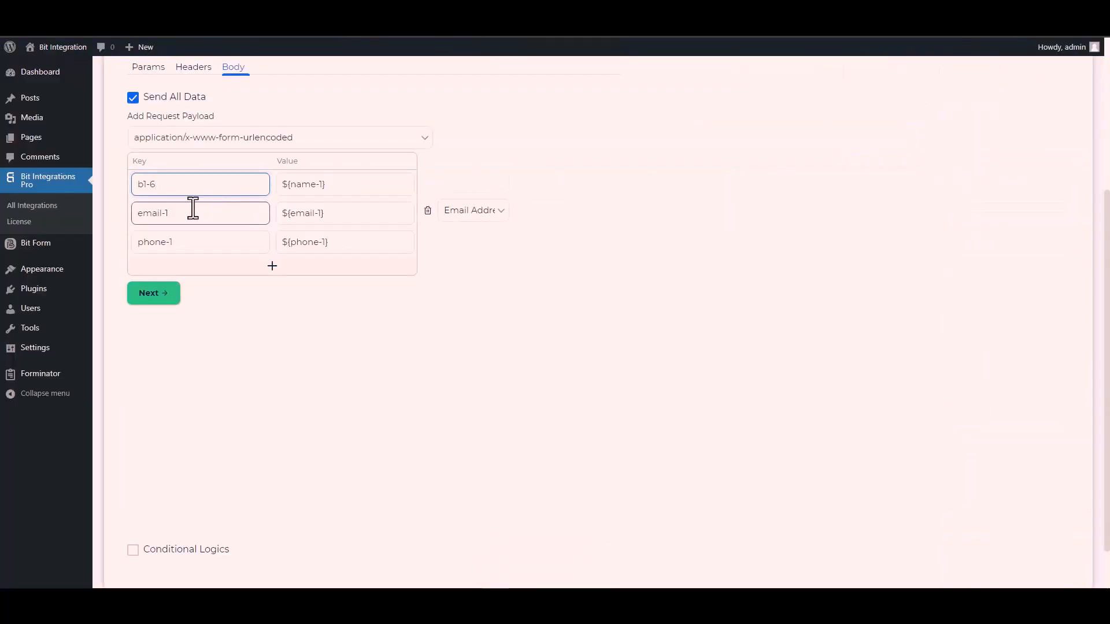
double_click(186, 215)
triple_click(186, 215)
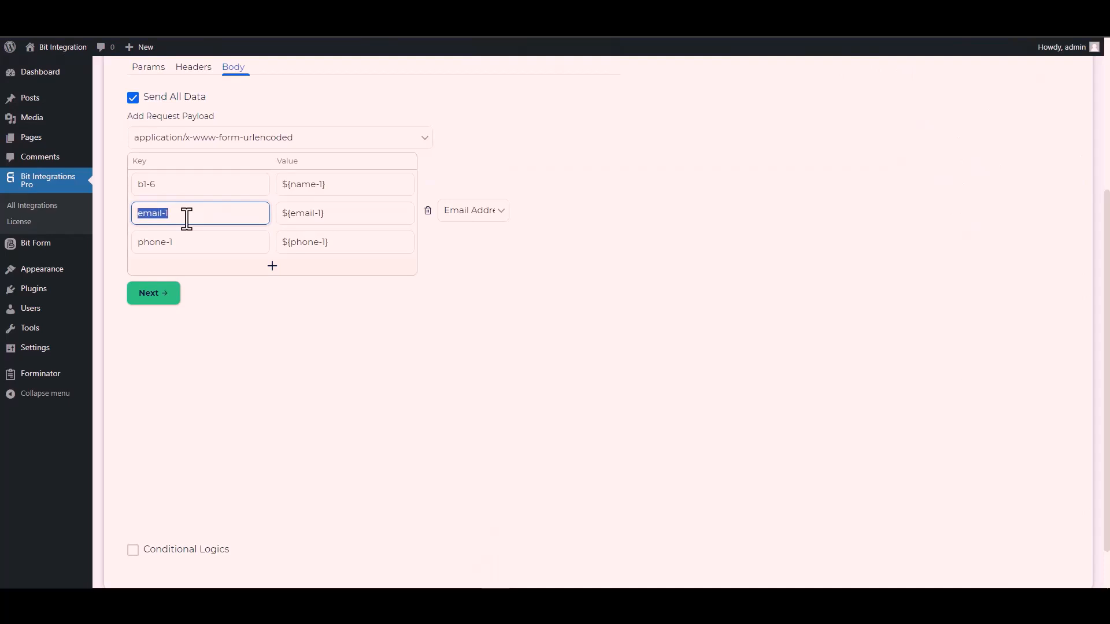
key(ctrl+v)
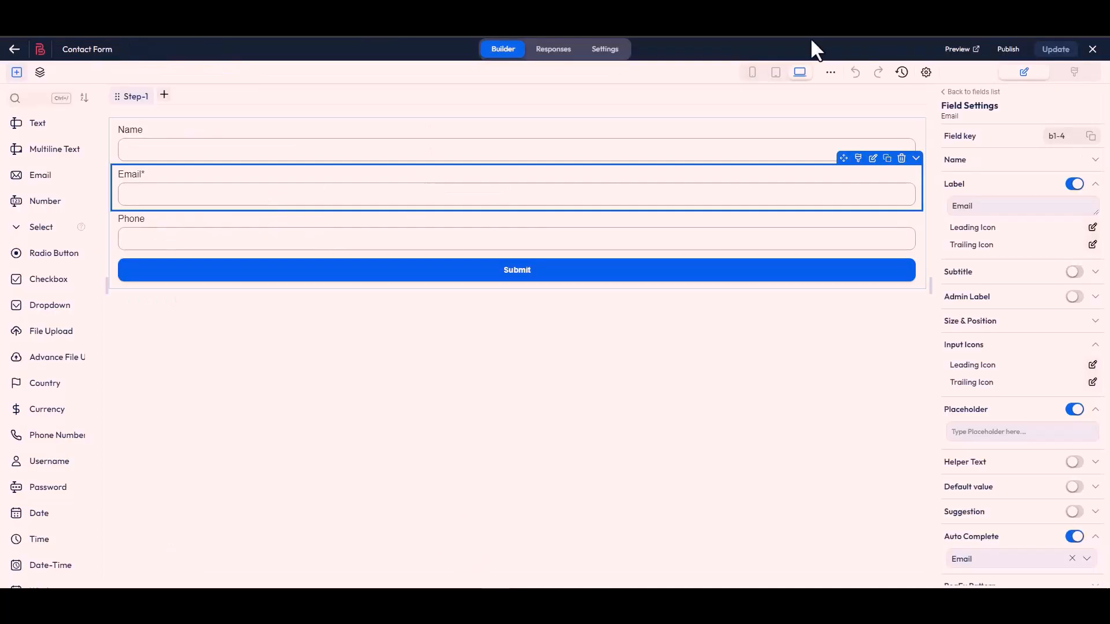
- Replace the phone-1 payload key with the Phone field's key b1-7, copied from the Contact Form in Bit Form
click(562, 247)
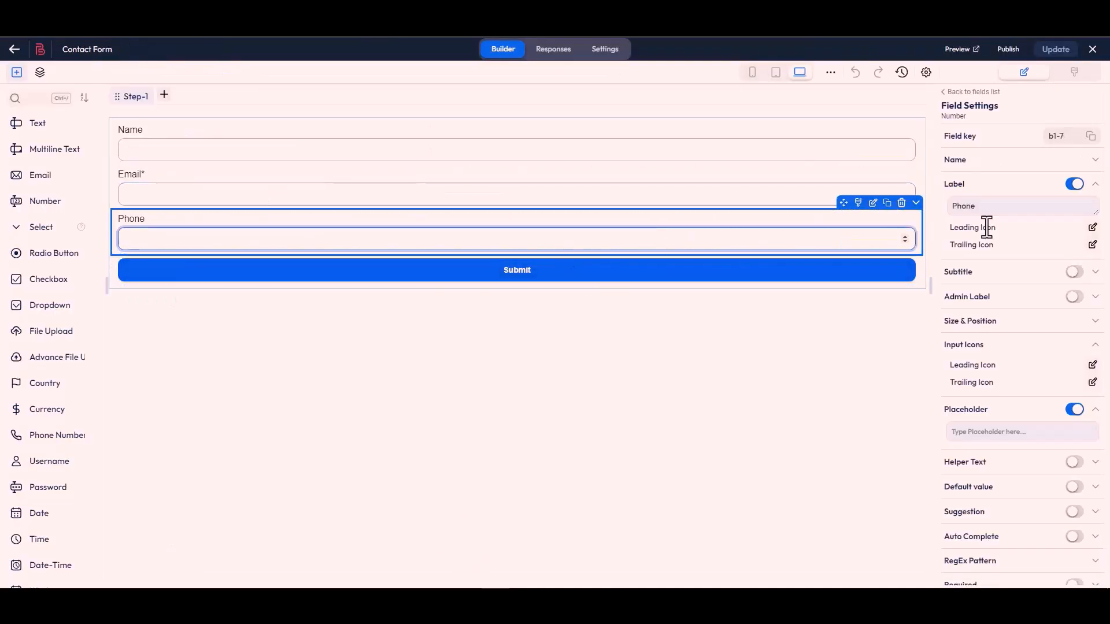
click(1091, 136)
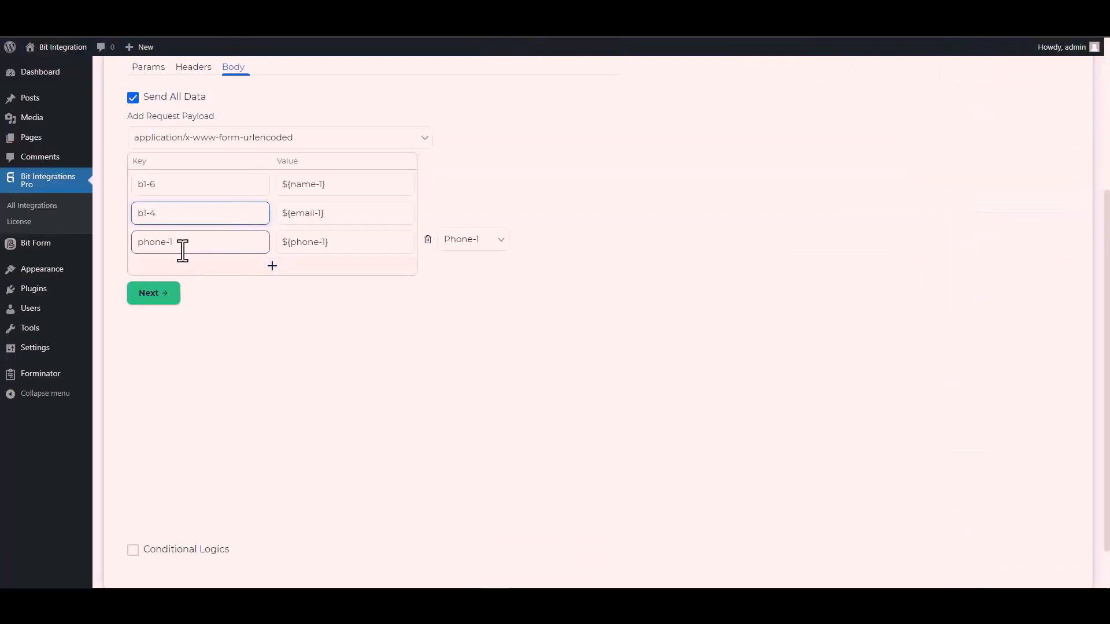
triple_click(183, 250)
key(ctrl+v)
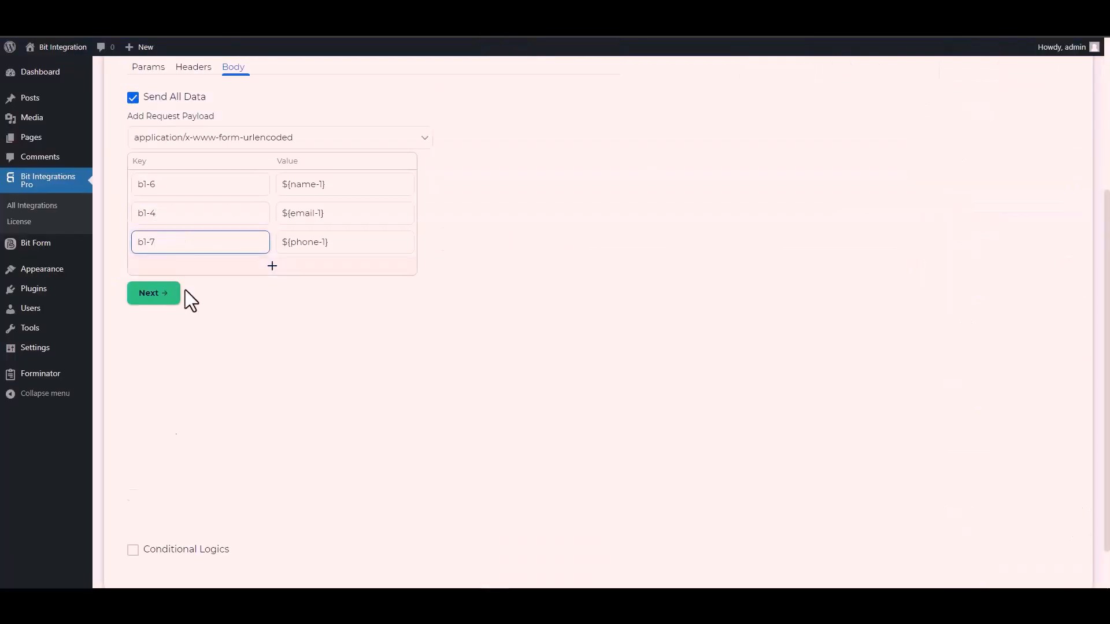
- Enable Conditional Logics to preview its rule fields, and disable it again
scroll(130, 509, down, 2)
click(133, 495)
scroll(255, 434, down, 2)
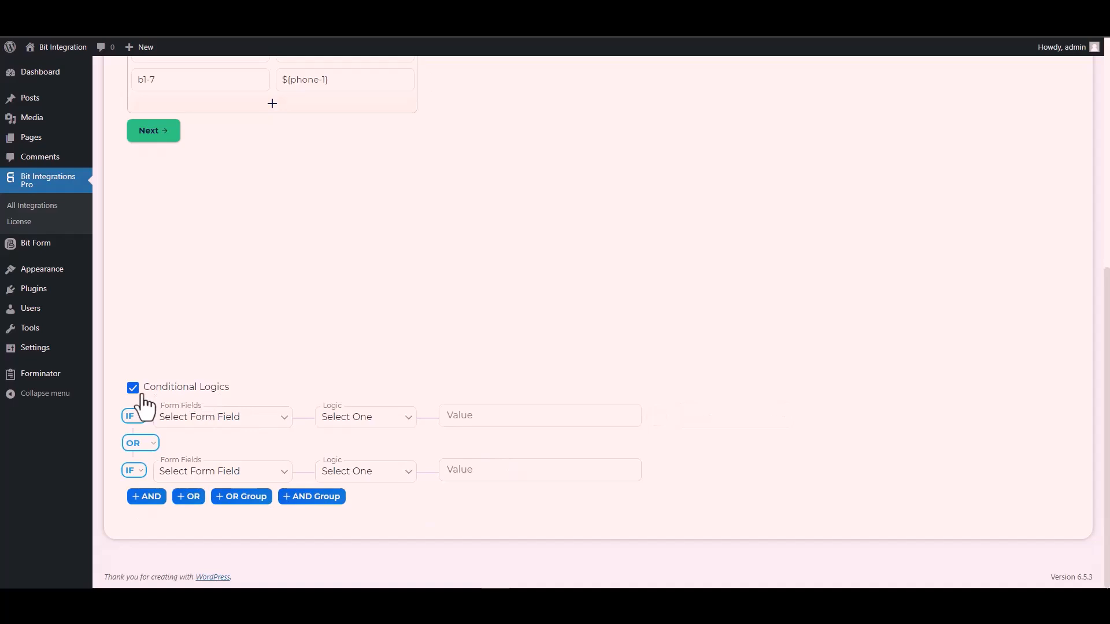
click(133, 387)
- Proceed to the final stage of the CustomApi integration settings, and finish and save the integration
scroll(270, 399, up, 4)
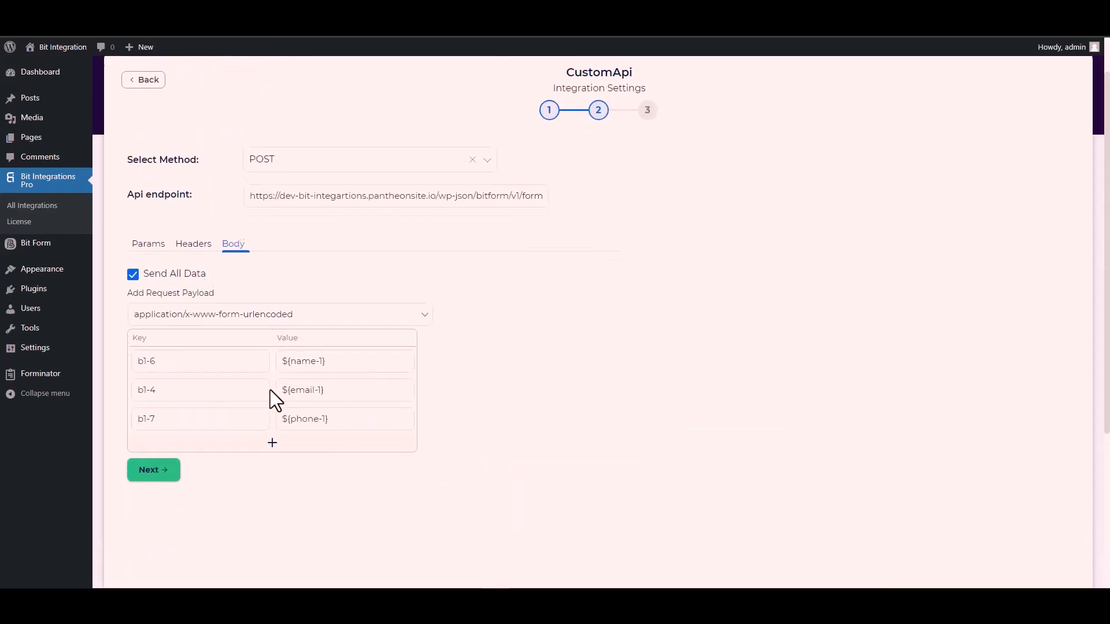
click(162, 476)
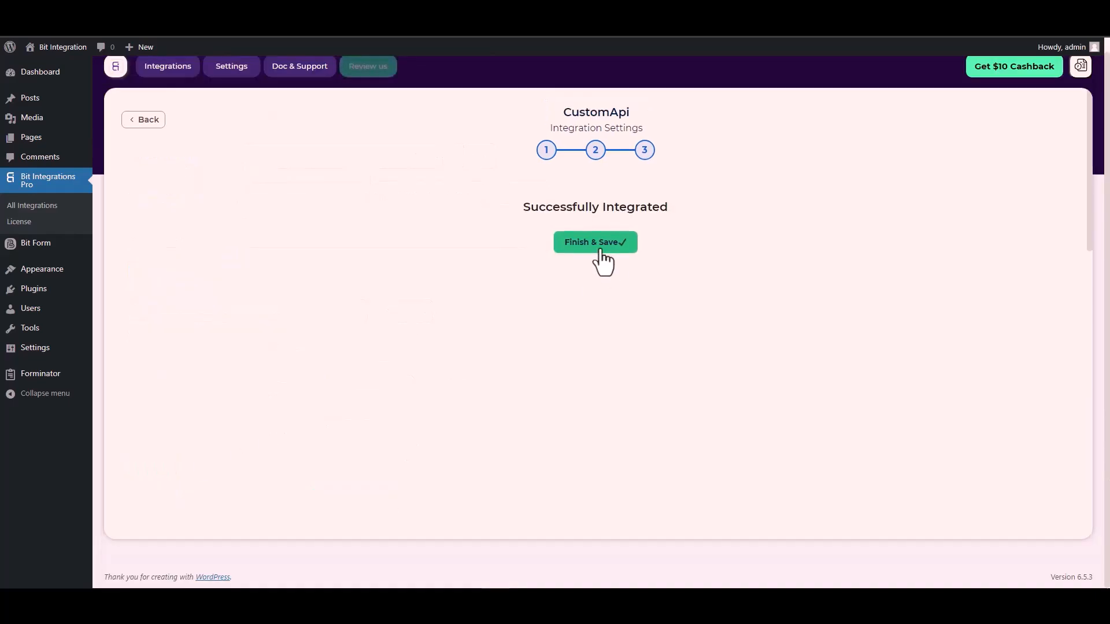
click(600, 251)
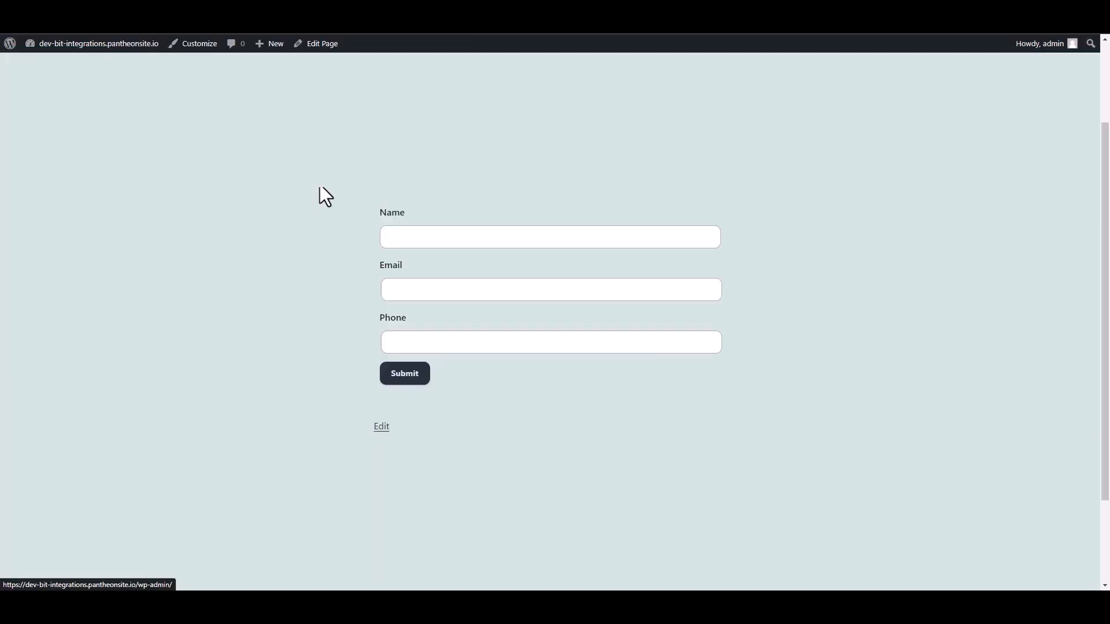
- Fill in the published test form with the name Bit Integrations, an email address and a phone number, and submit it
click(416, 238)
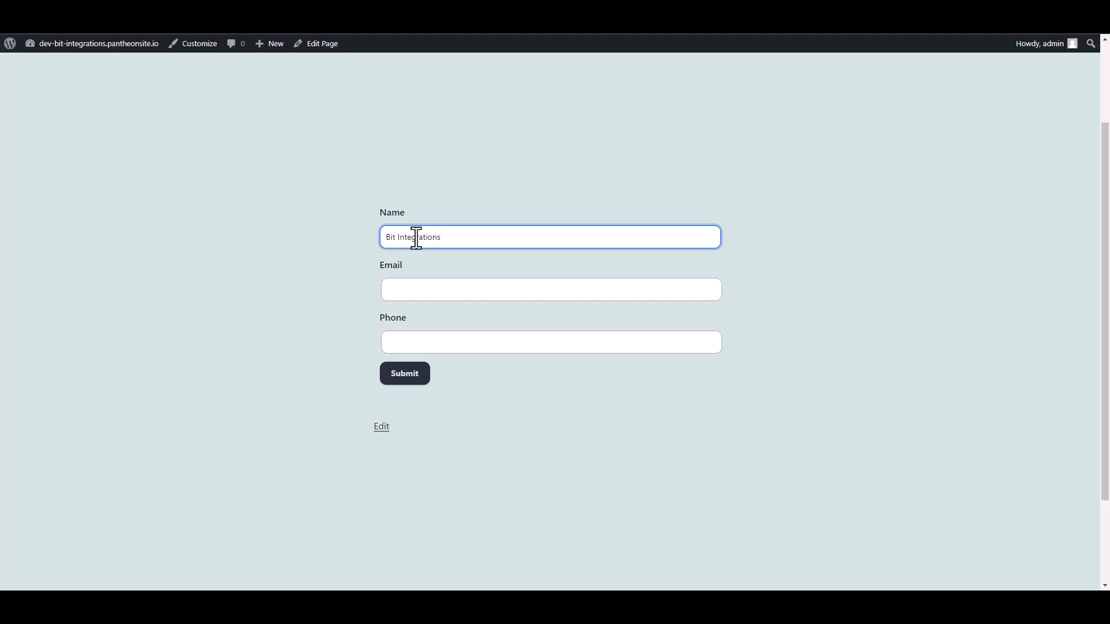
click(406, 295)
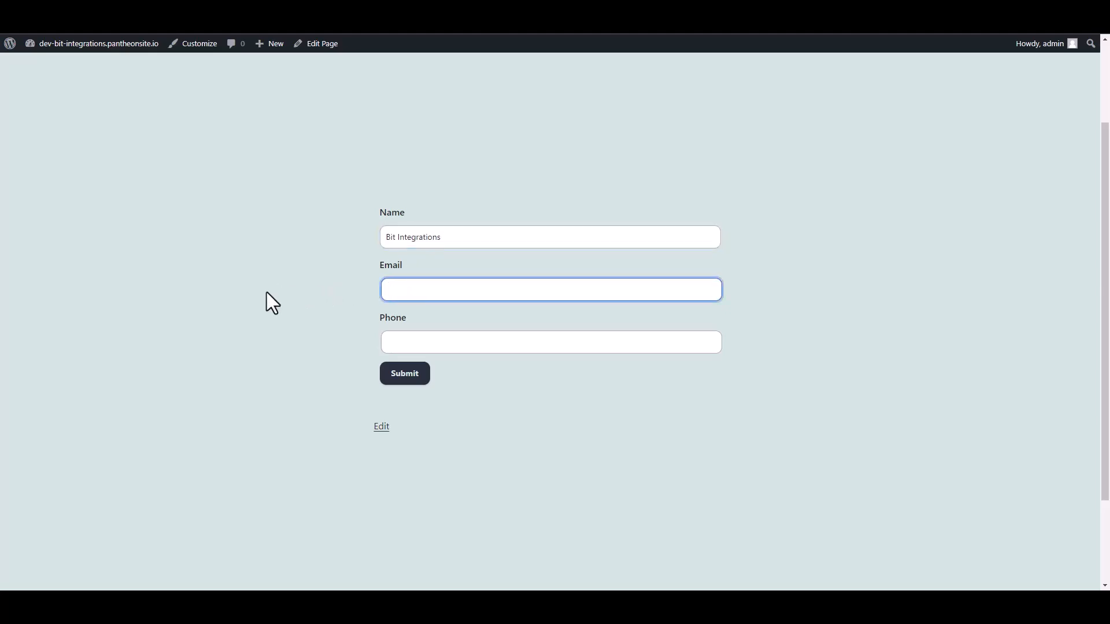
click(385, 343)
text(444555666)
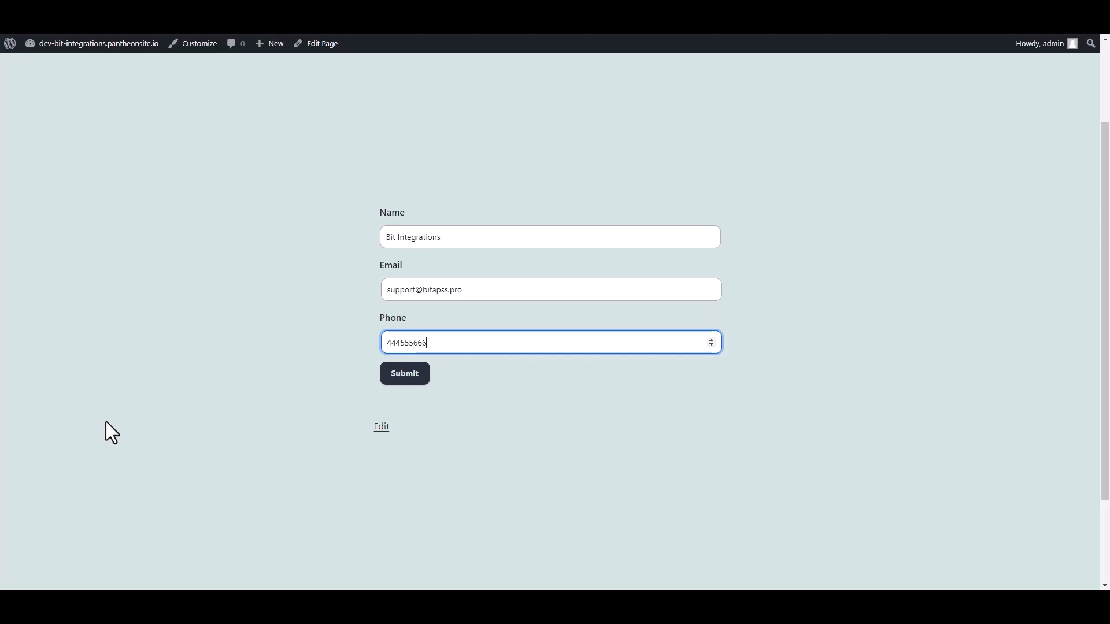
click(417, 377)
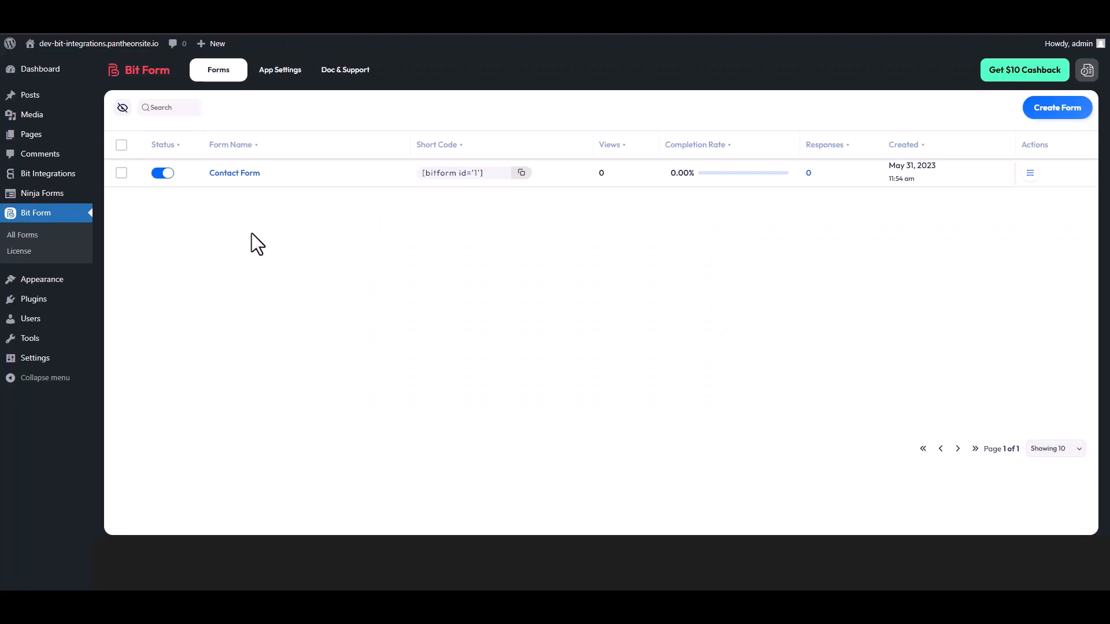
- Open the Contact Form's responses in Bit Form to check for the test submission
click(1031, 174)
click(989, 212)
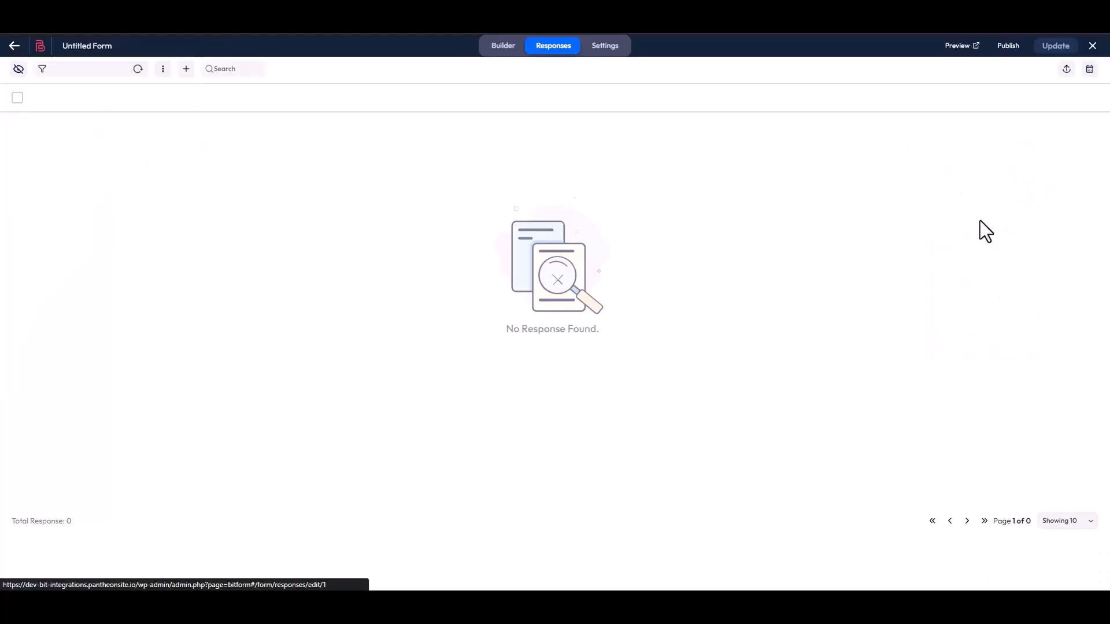